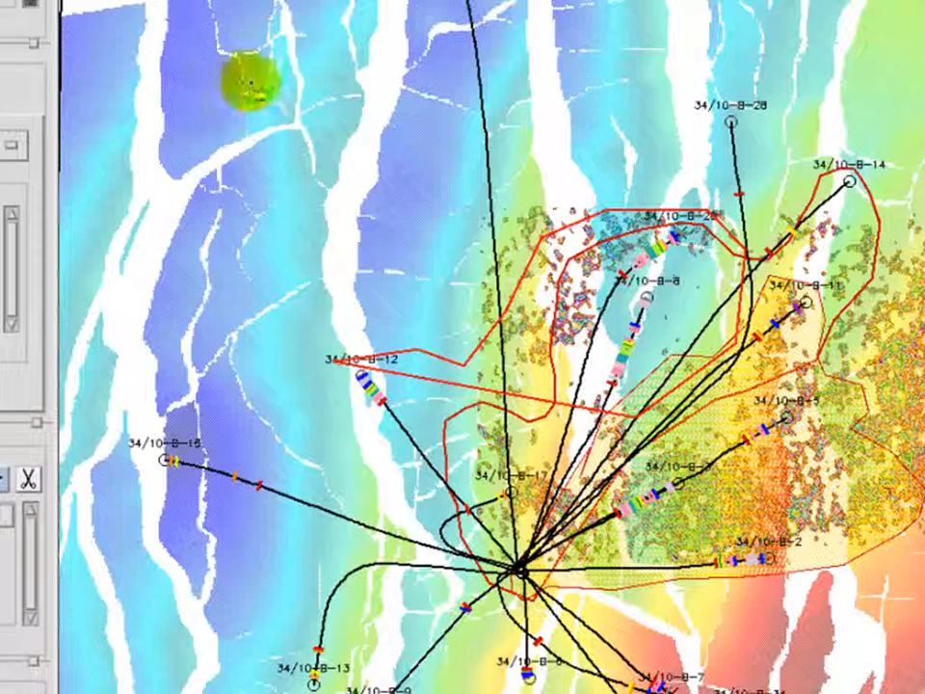
Switch the basemap to Select (Point) mode and pick a selection polygon graphically on the map
right_click(278, 120)
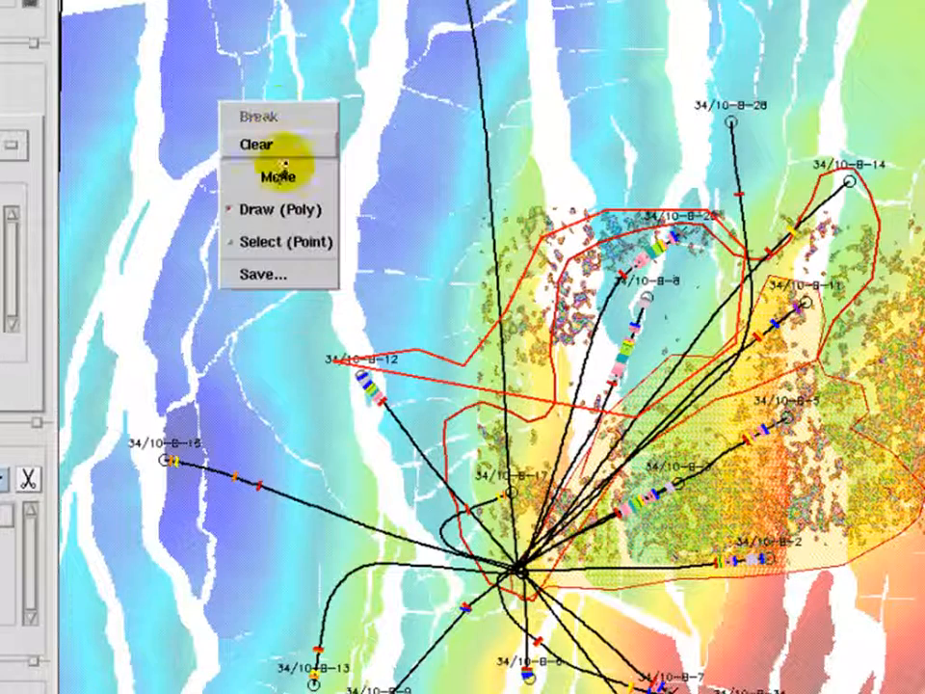
left_click(274, 253)
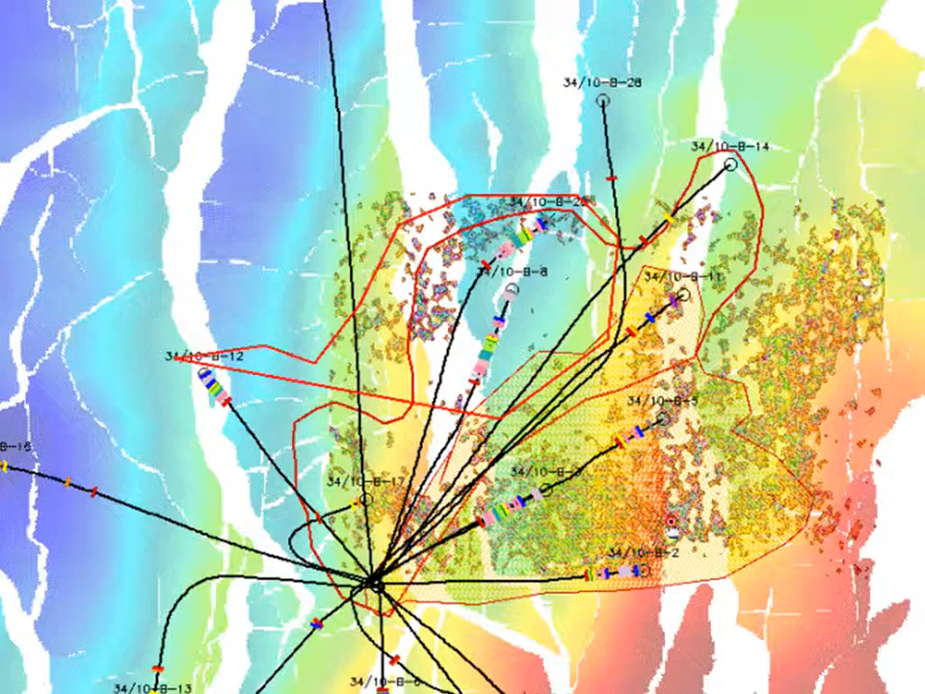
left_click(671, 523)
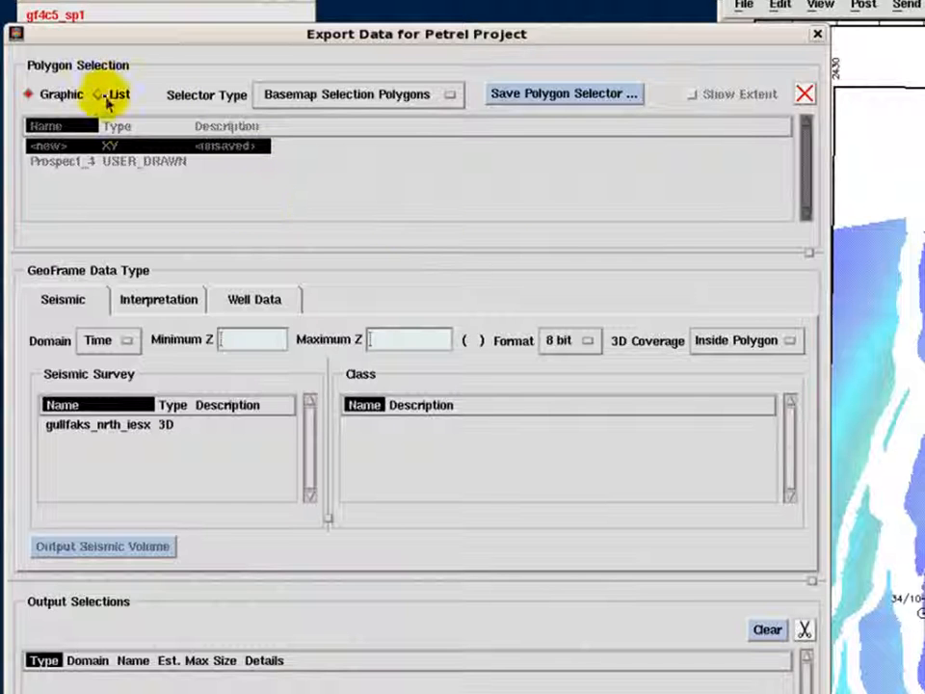
Switch polygon selection to the list, set the selector type to IESX Areal Paths, and choose the Prospect_3 polygon
left_click(108, 95)
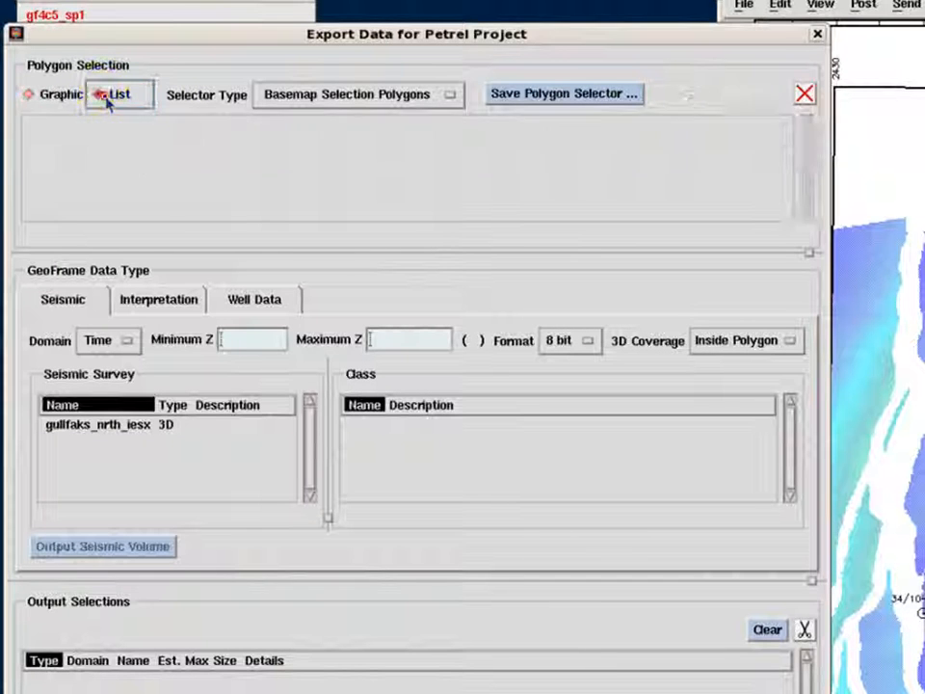
left_click(305, 100)
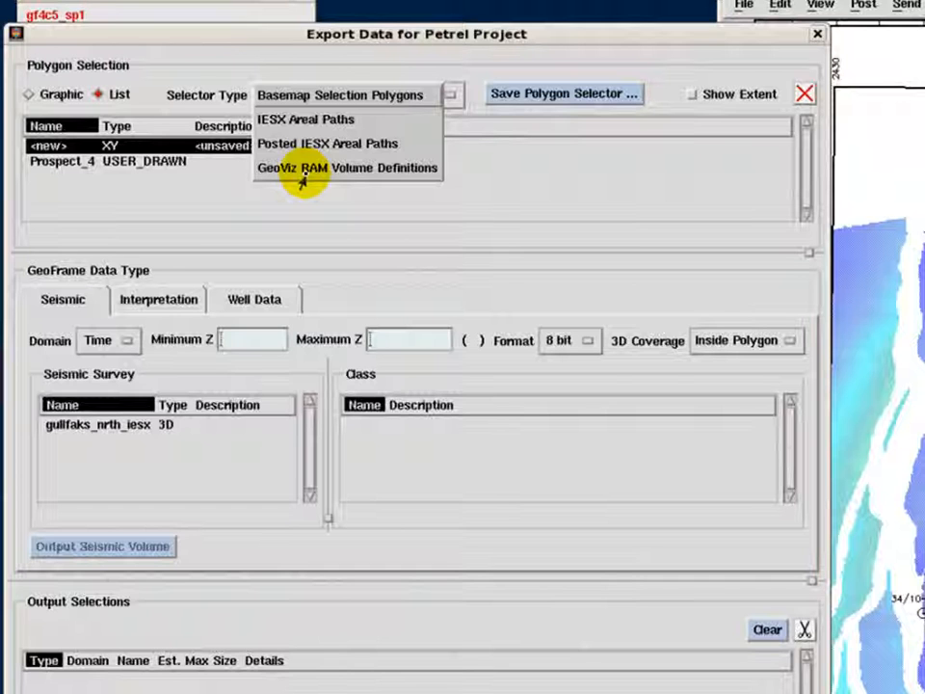
left_click(309, 125)
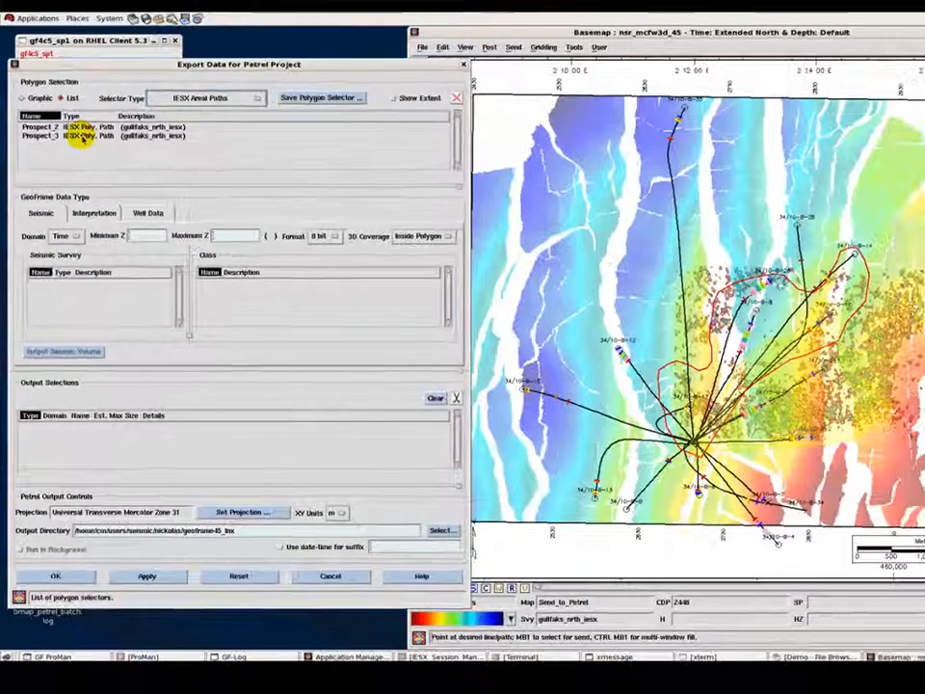
left_click(139, 162)
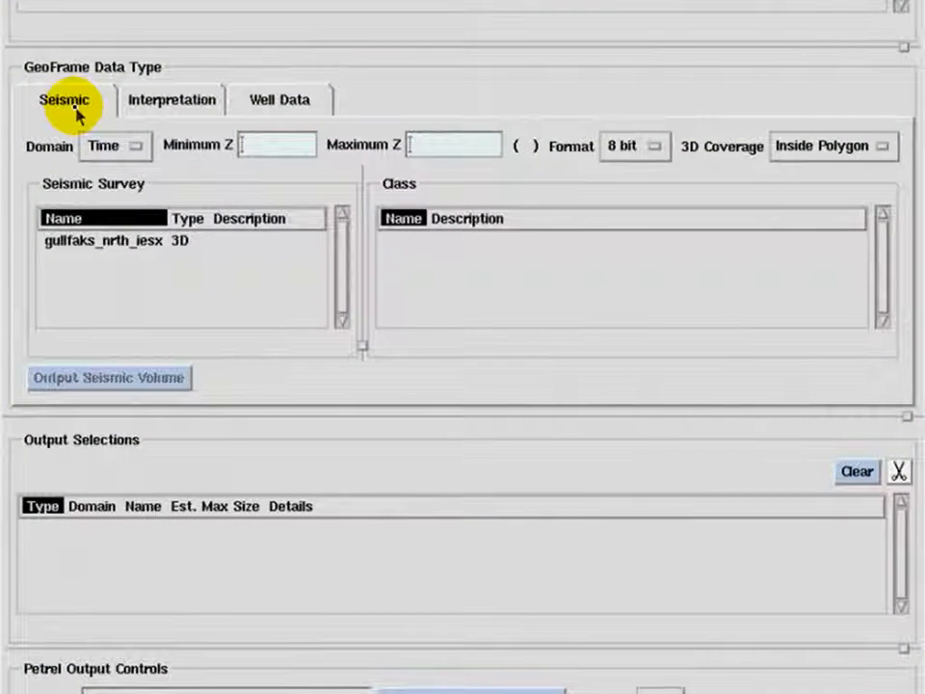
Add the 85faroffset seismic class of survey gullfaks_nrth_iesx to the output as an 8 bit Time volume inside the polygon
left_click(108, 150)
left_click(266, 151)
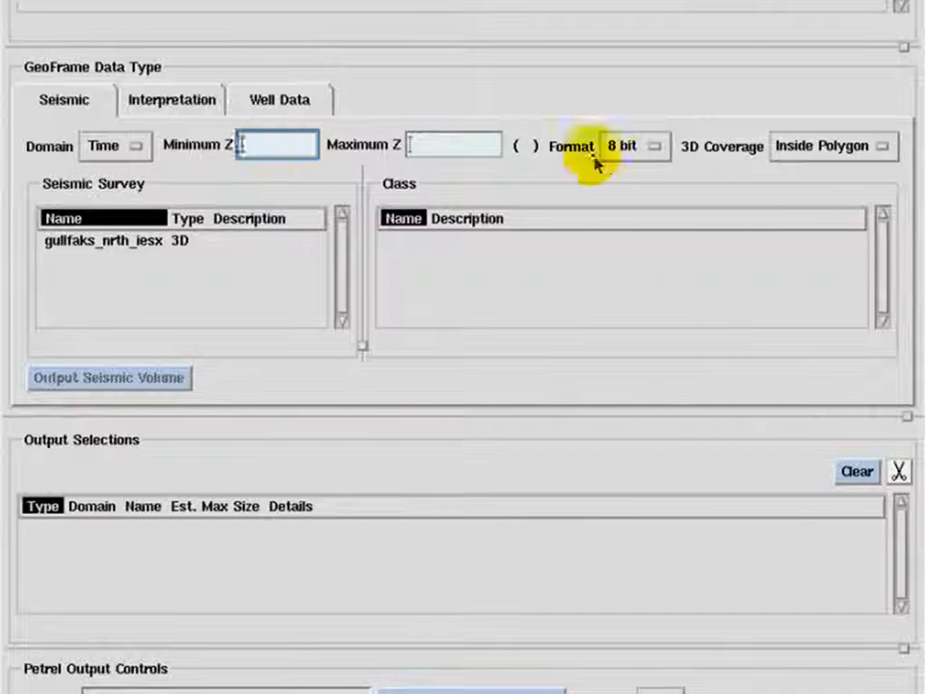
left_click(627, 150)
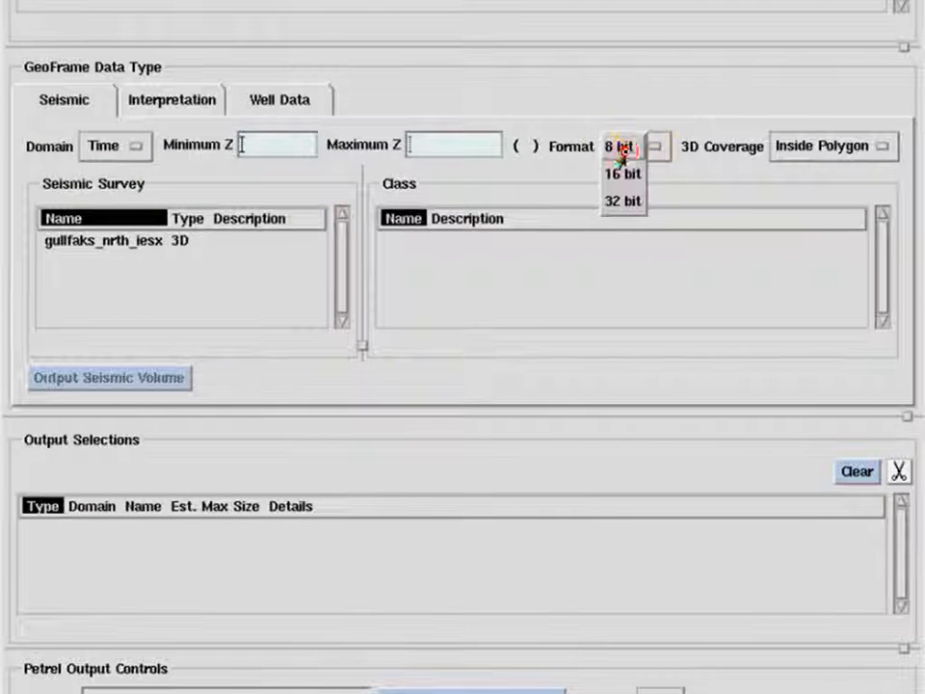
left_click(789, 157)
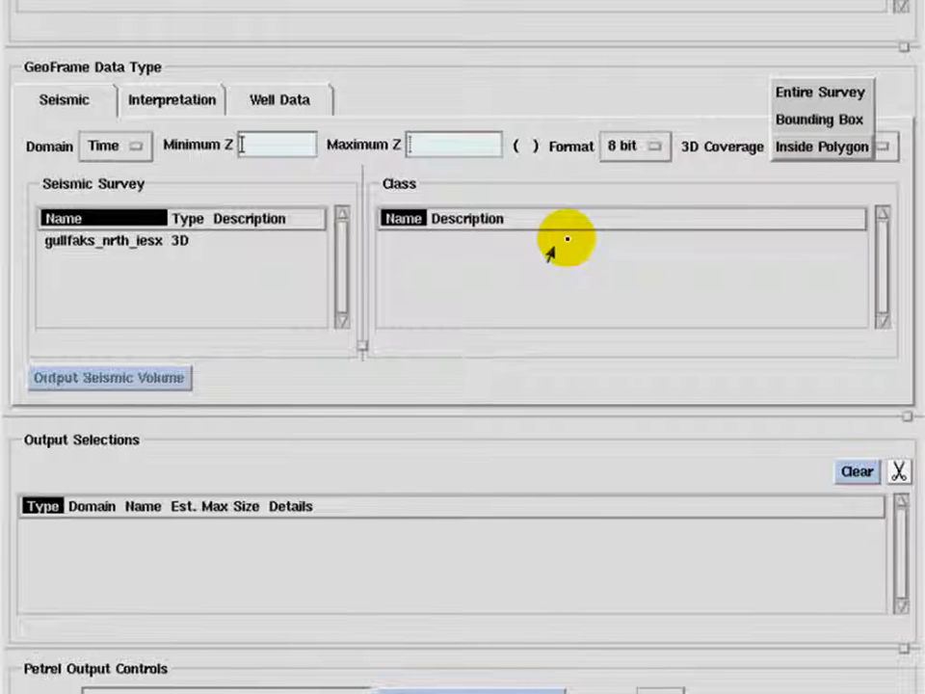
left_click(83, 247)
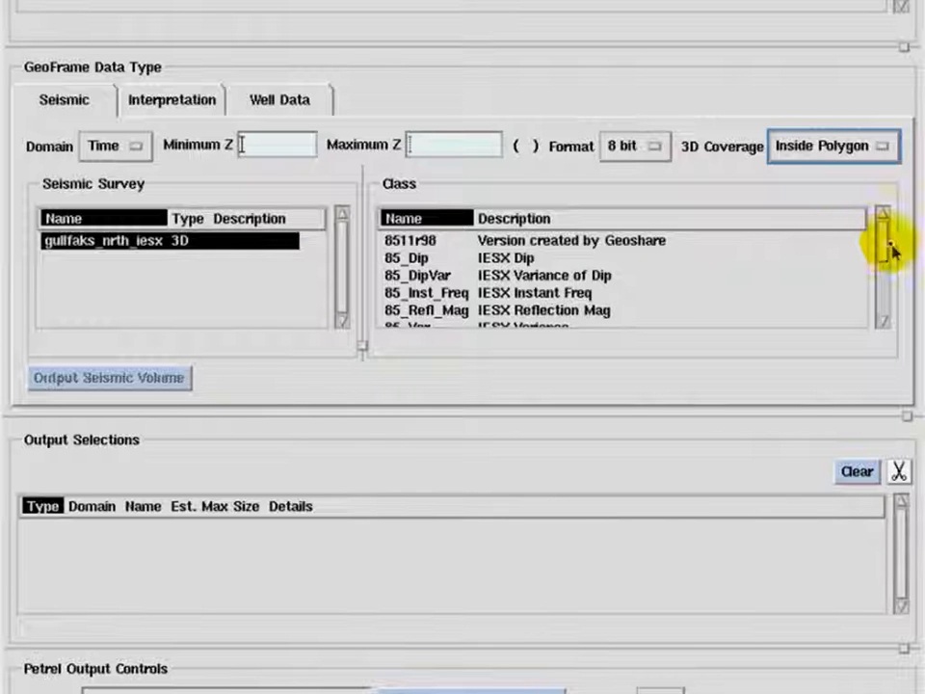
left_click_drag(882, 246, 885, 287)
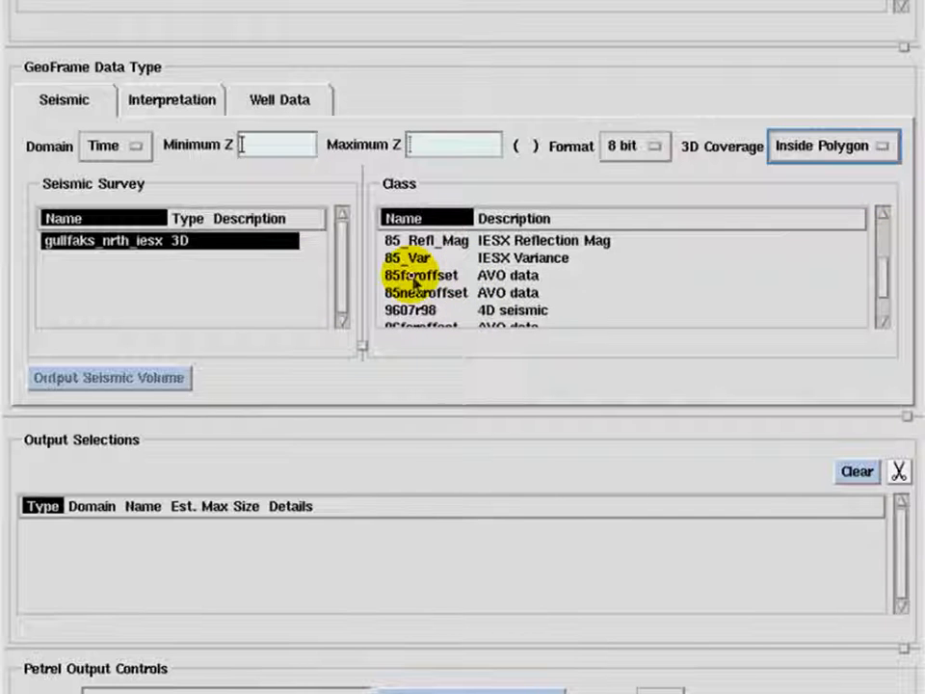
left_click(419, 277)
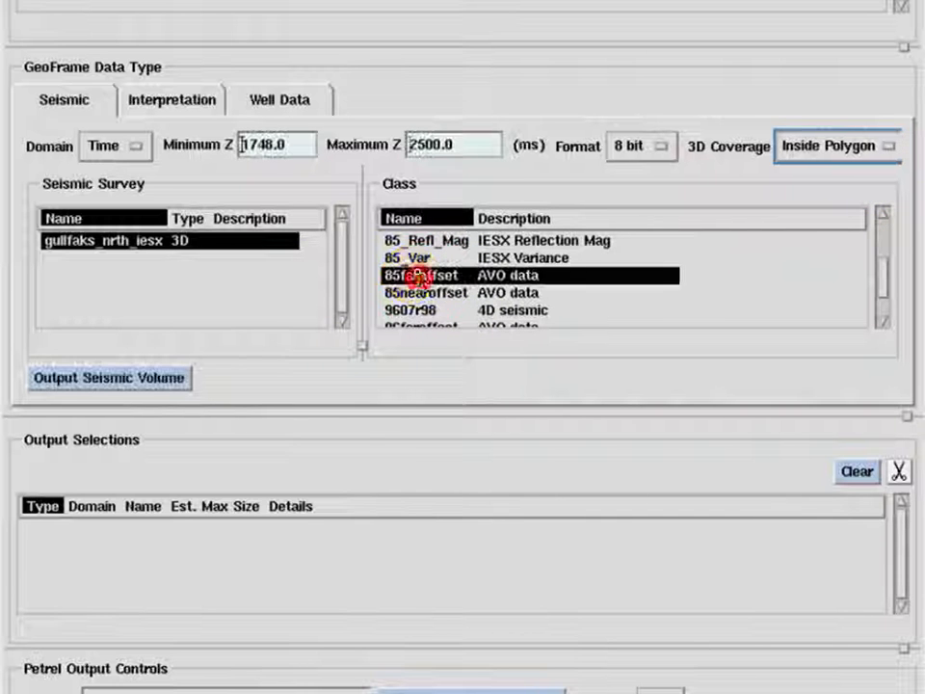
left_click(93, 384)
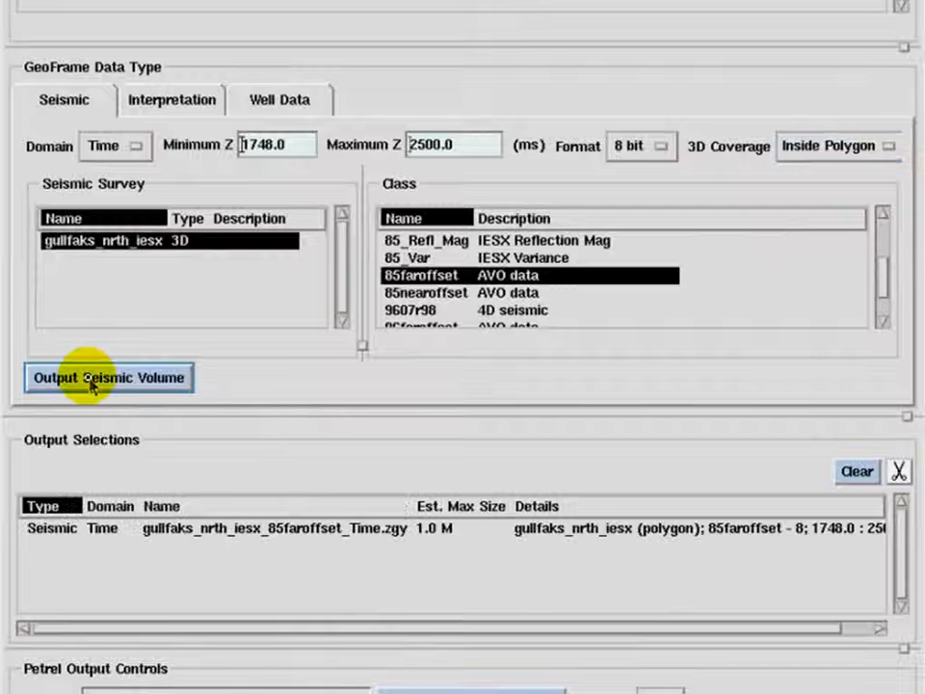
Add the 85nearoffset seismic class from the same survey to the output selections
left_click(434, 294)
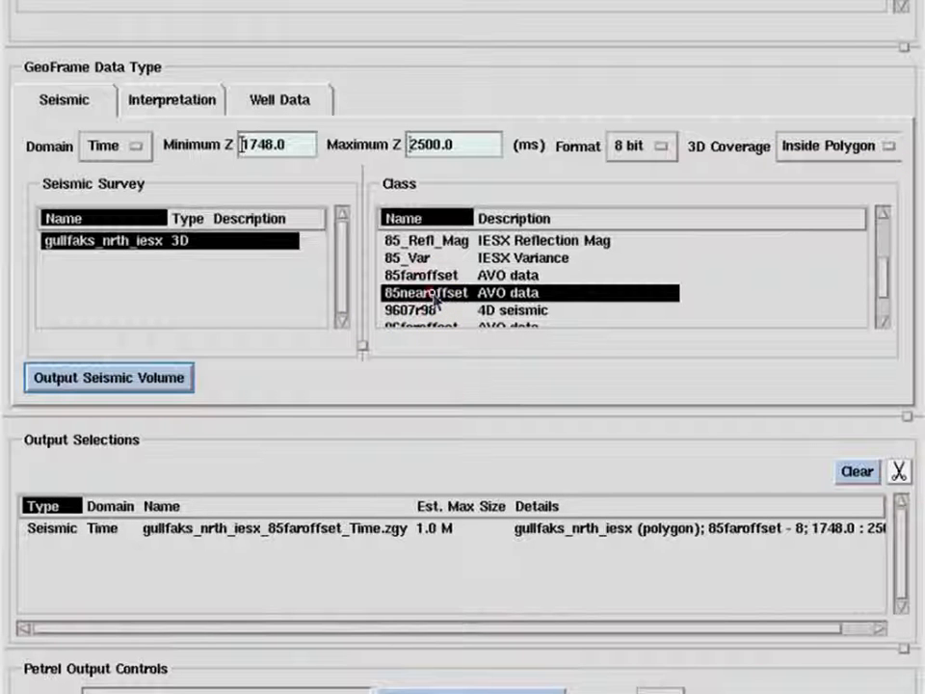
left_click(434, 299)
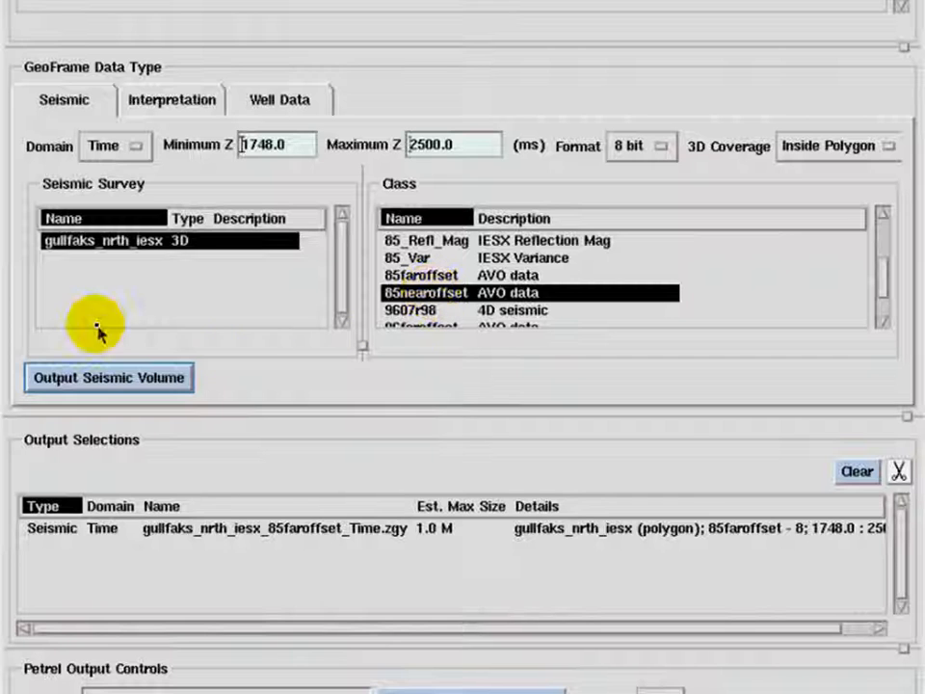
left_click(63, 386)
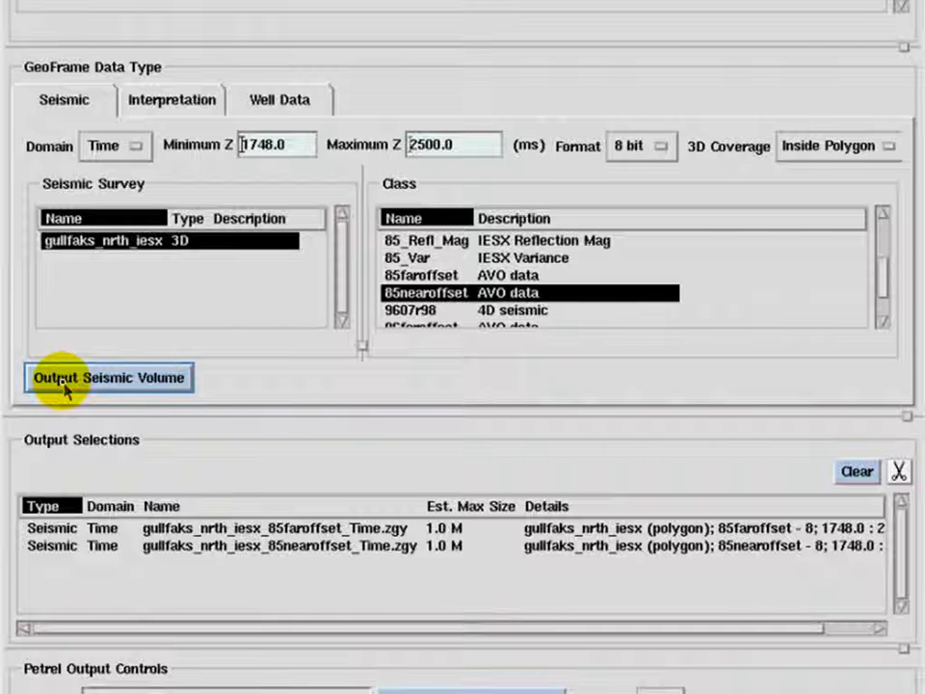
Add the horizons and faults of survey gullfaks_nrth_iesx to the output in the Time domain, covering the area inside the polygon
left_click(176, 104)
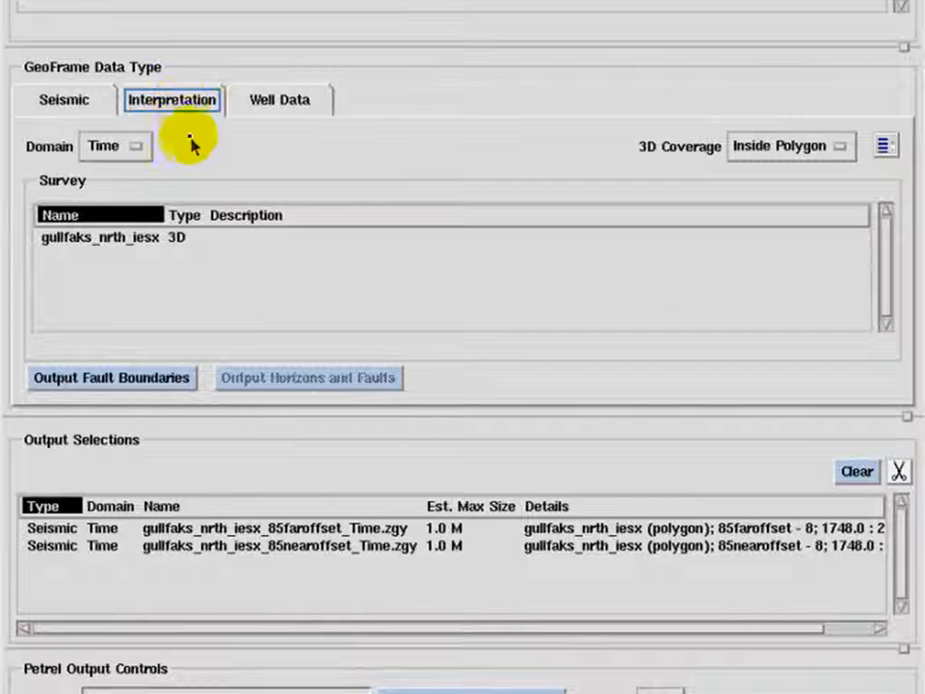
left_click(113, 148)
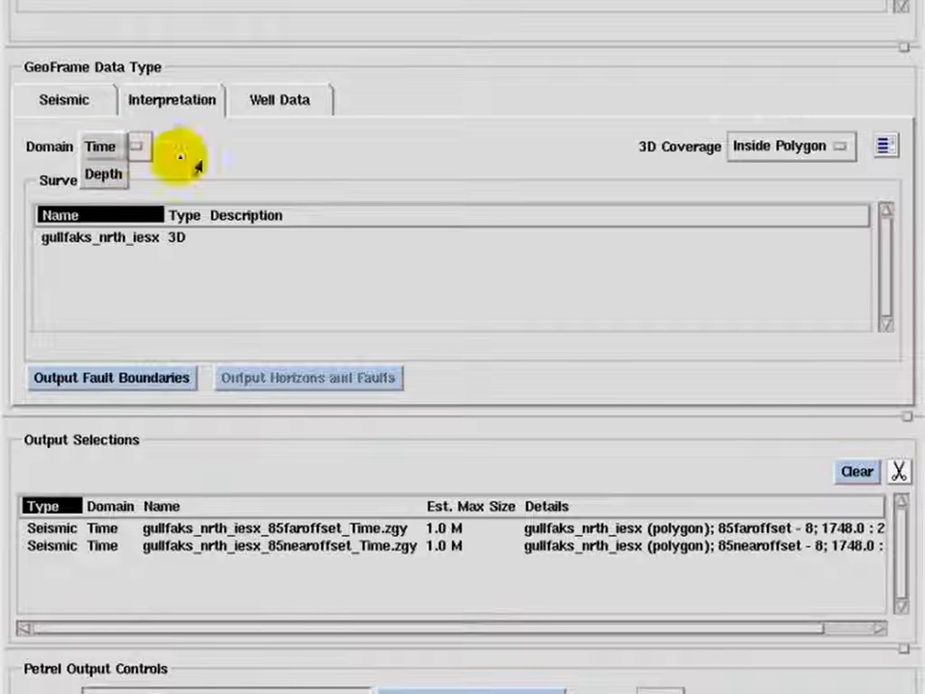
left_click(738, 151)
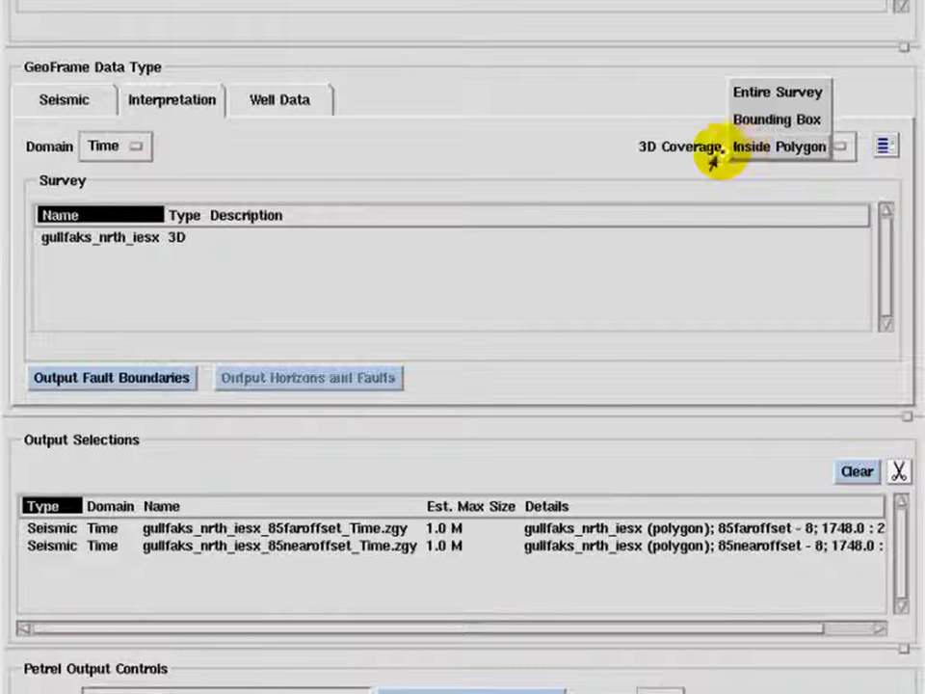
left_click(100, 242)
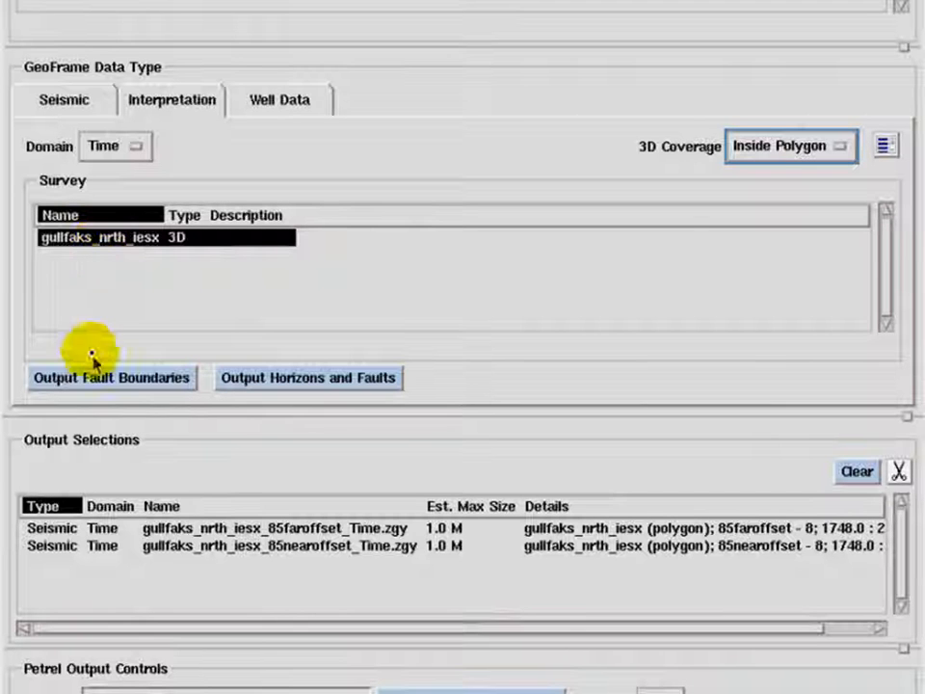
left_click(258, 384)
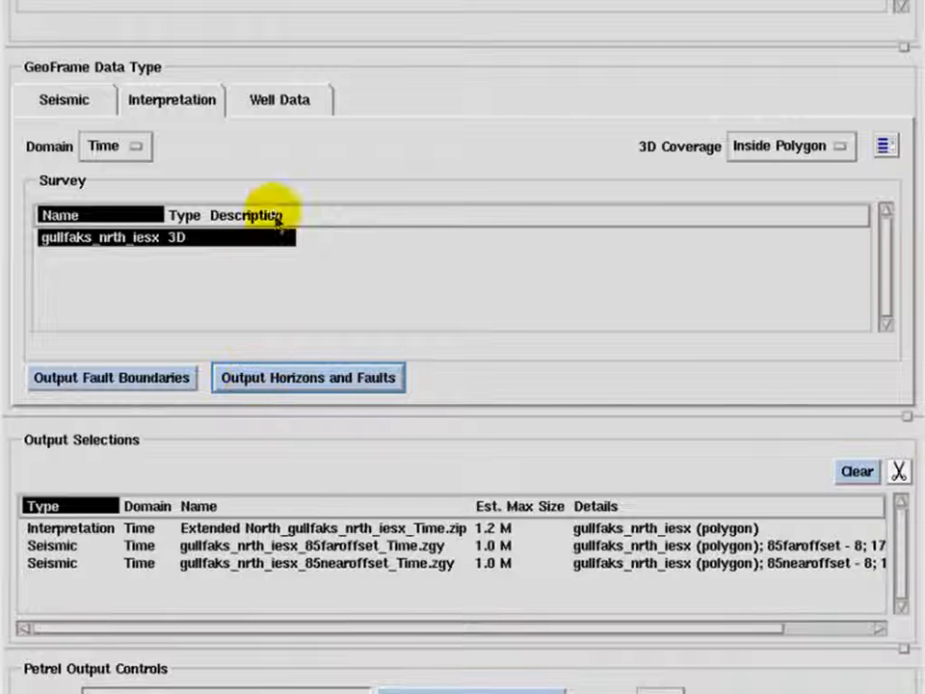
Set the well log transfer to LCPS using the Petrophysical log curve preference system
left_click(290, 109)
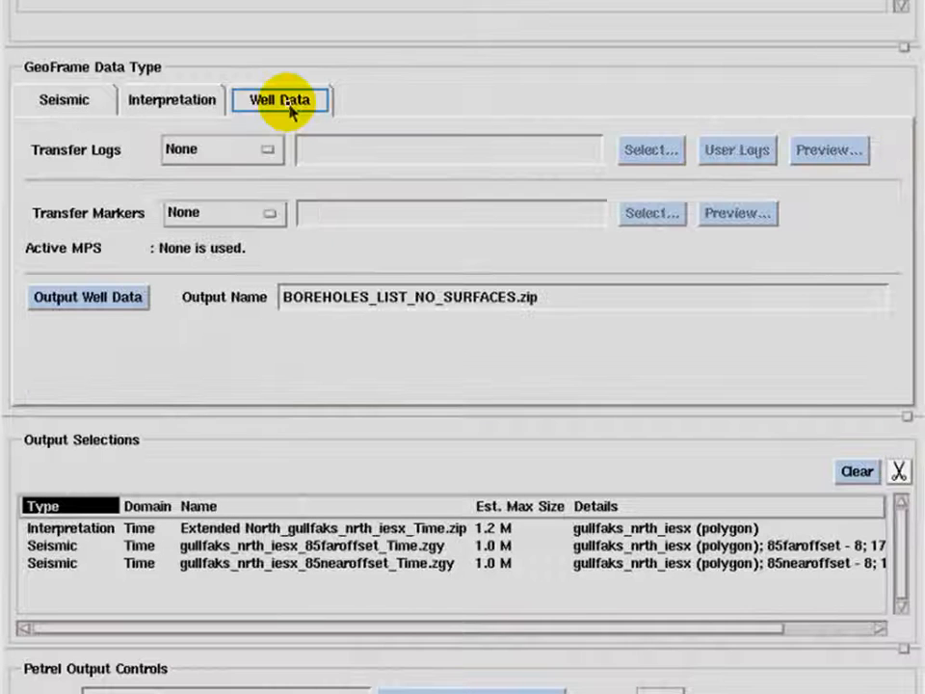
left_click(207, 160)
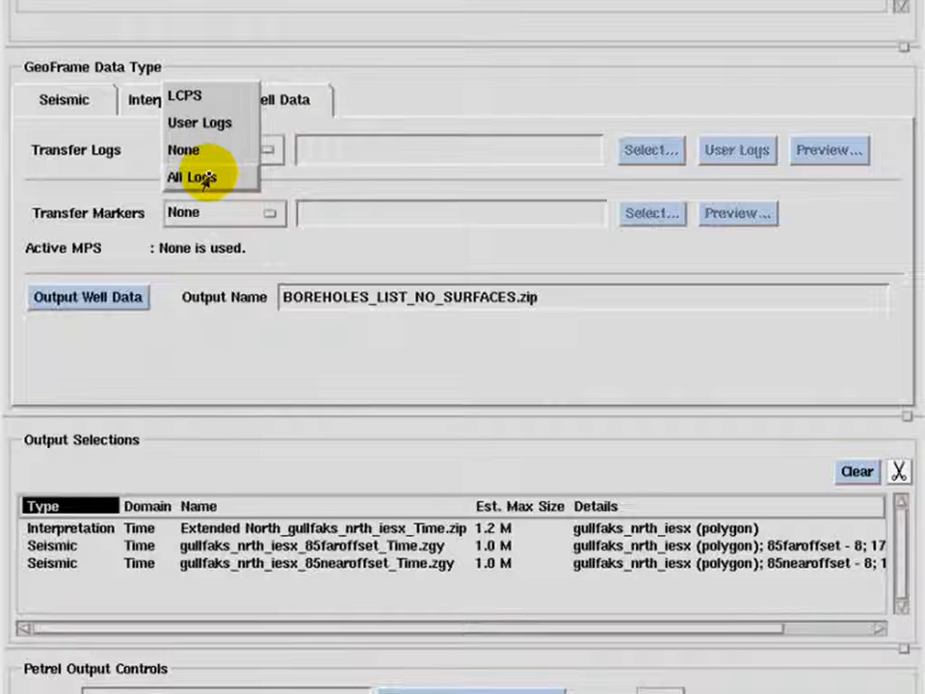
left_click(208, 100)
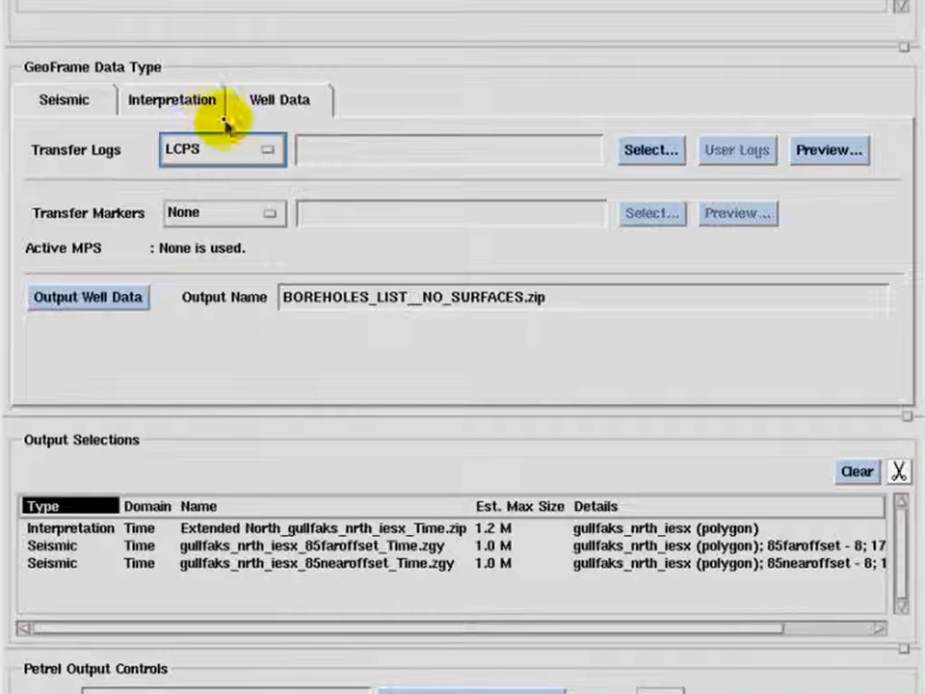
left_click(657, 155)
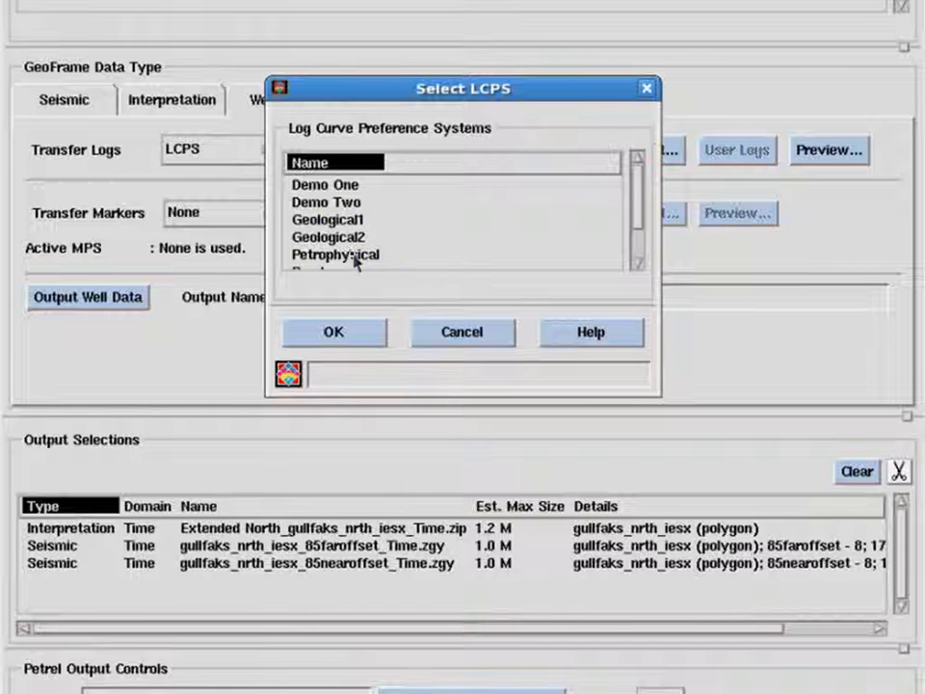
left_click(352, 254)
left_click(345, 330)
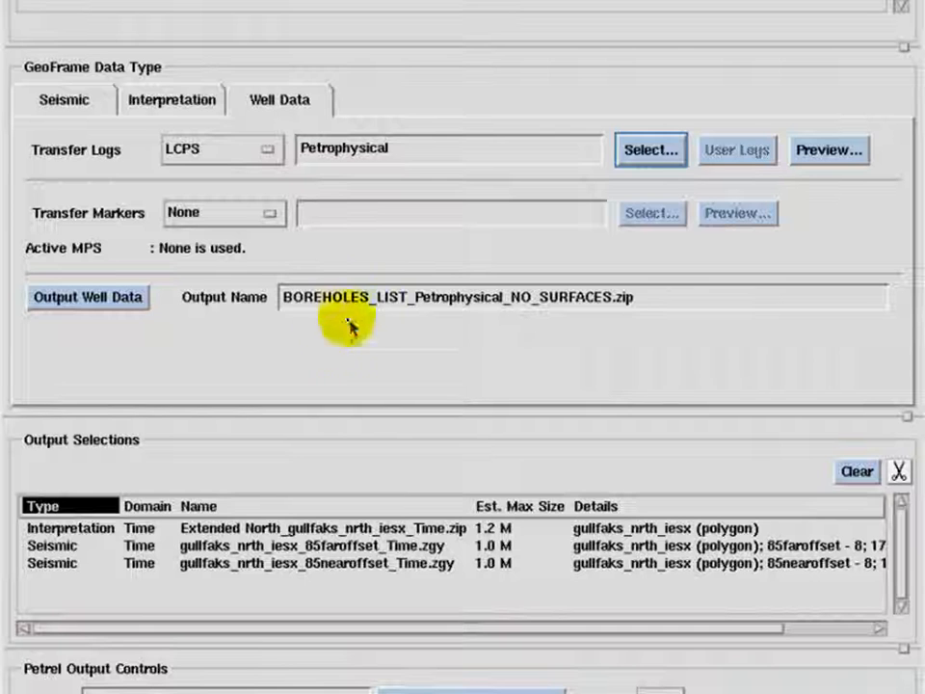
Set the log transfer to User Logs, view the available log codes, and close the list without choosing any
left_click(237, 151)
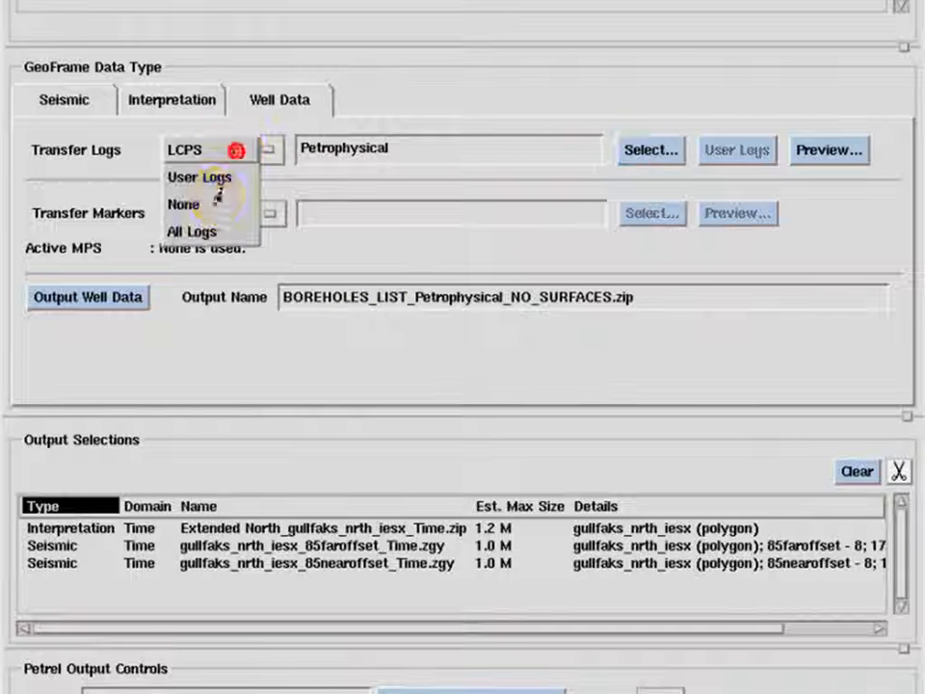
left_click(217, 186)
left_click(730, 153)
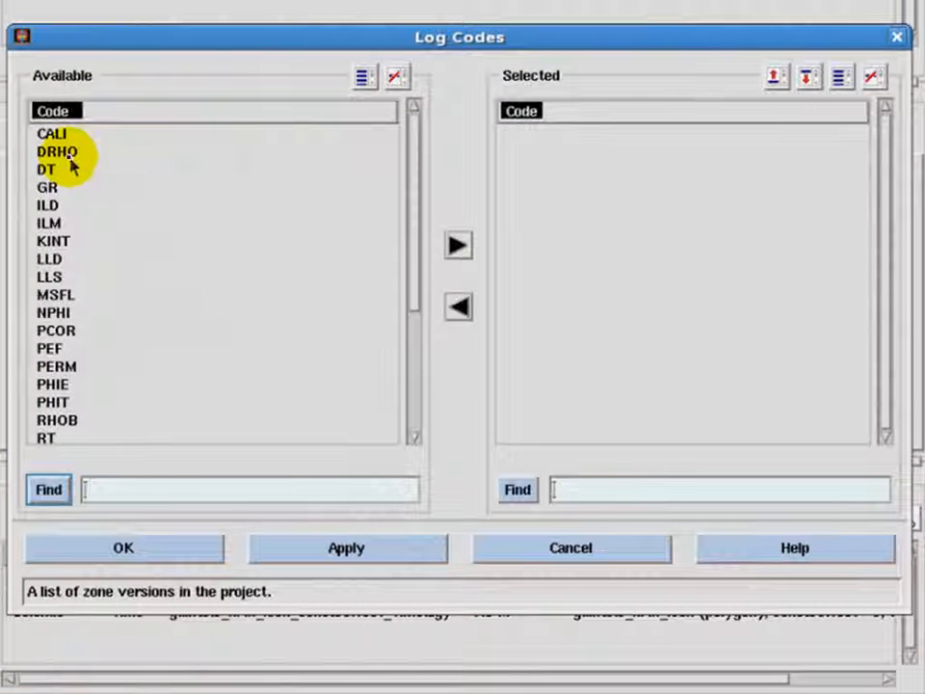
left_click(634, 557)
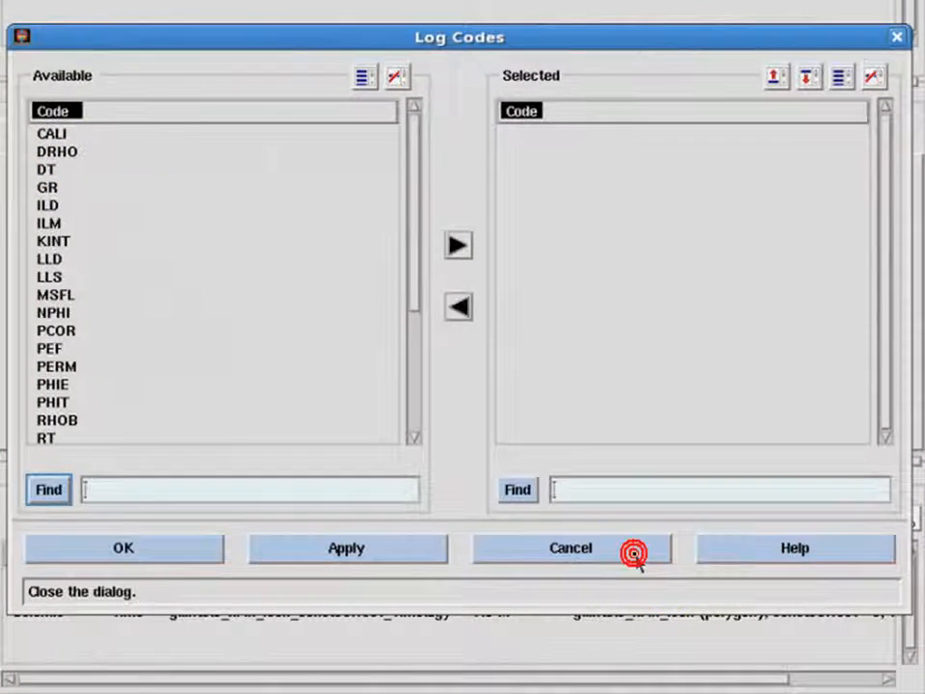
Set the well log transfer to All Logs, preview the logs per borehole, and close the preview
left_click(206, 185)
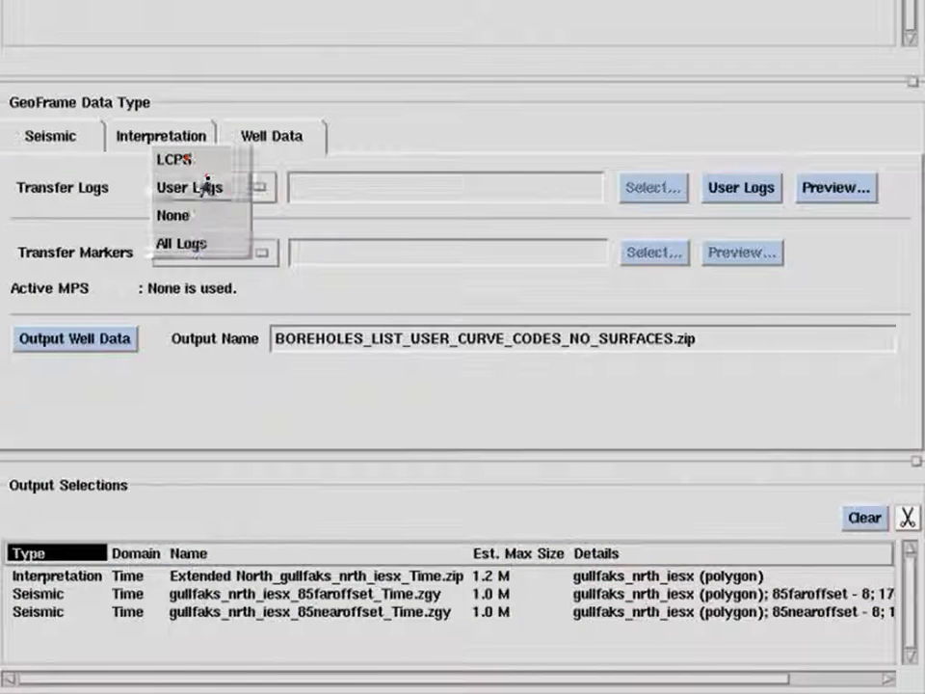
left_click(197, 244)
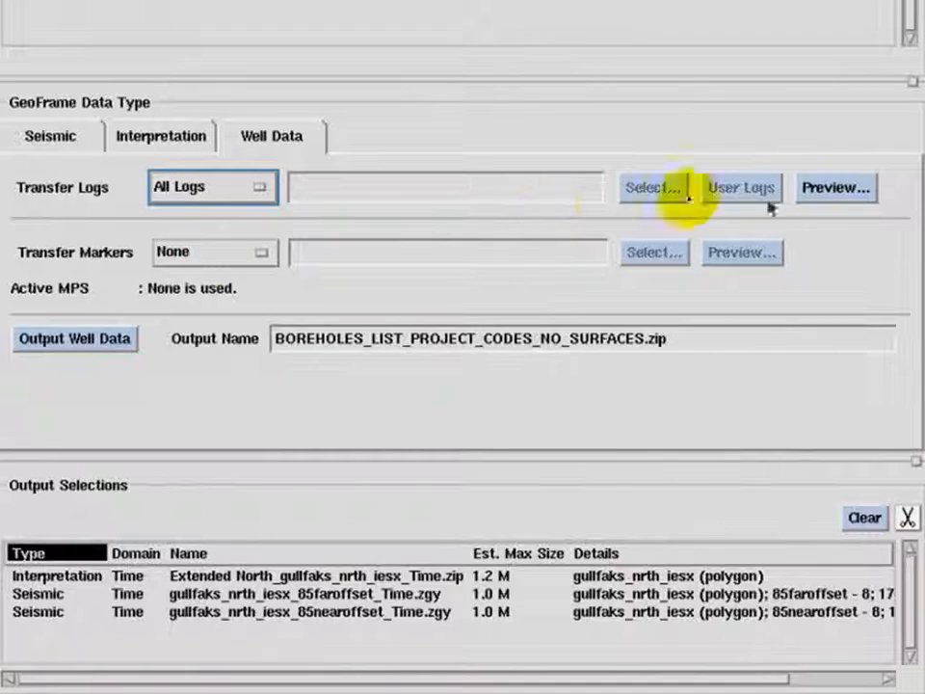
left_click(819, 193)
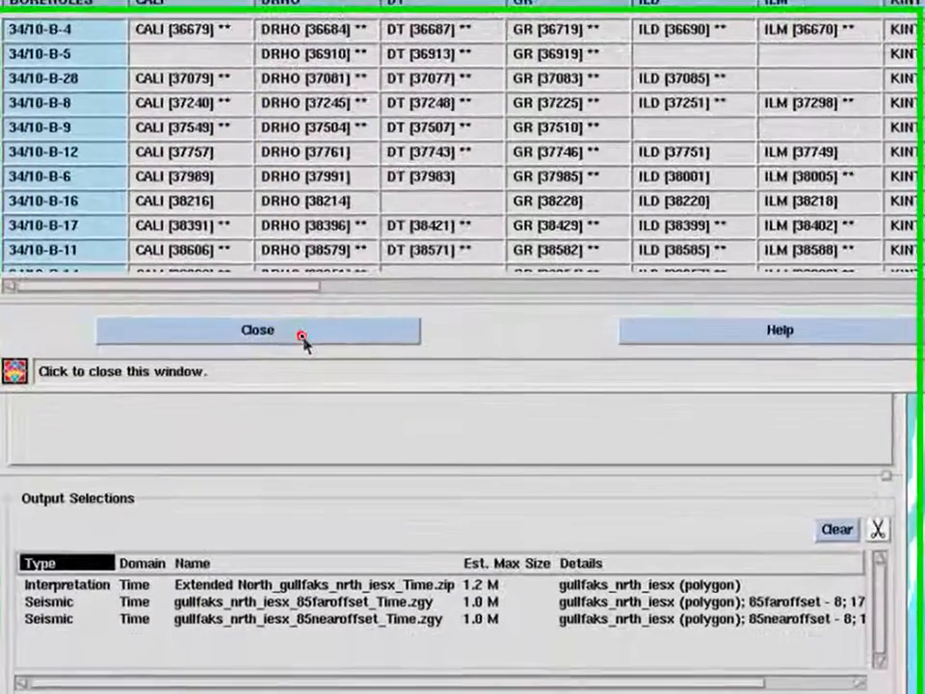
left_click(272, 453)
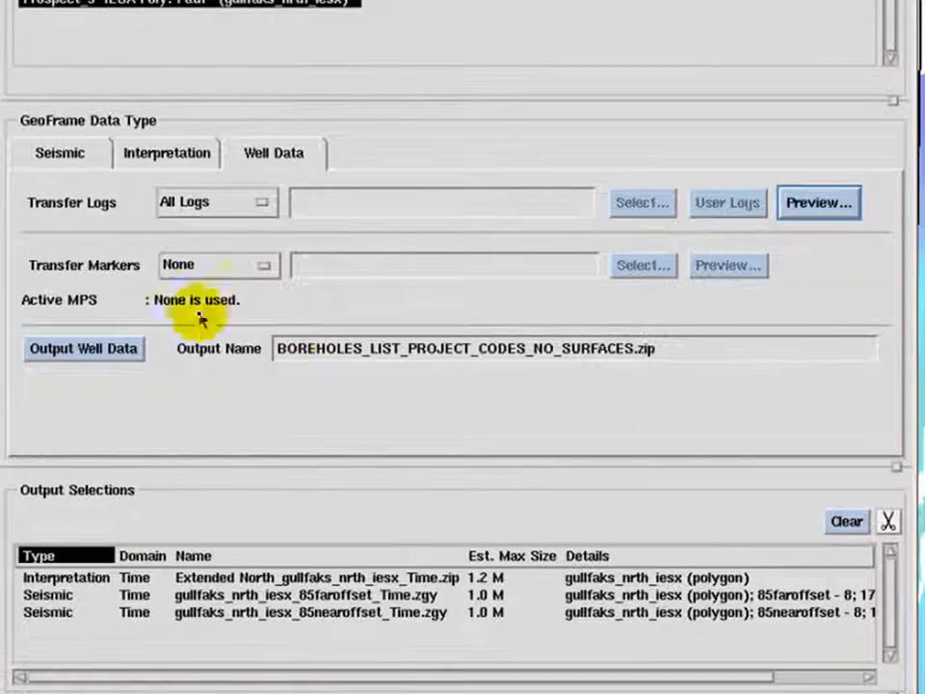
Set the well marker transfer to Surface Set and choose the Export_To_Petrel set
left_click(200, 270)
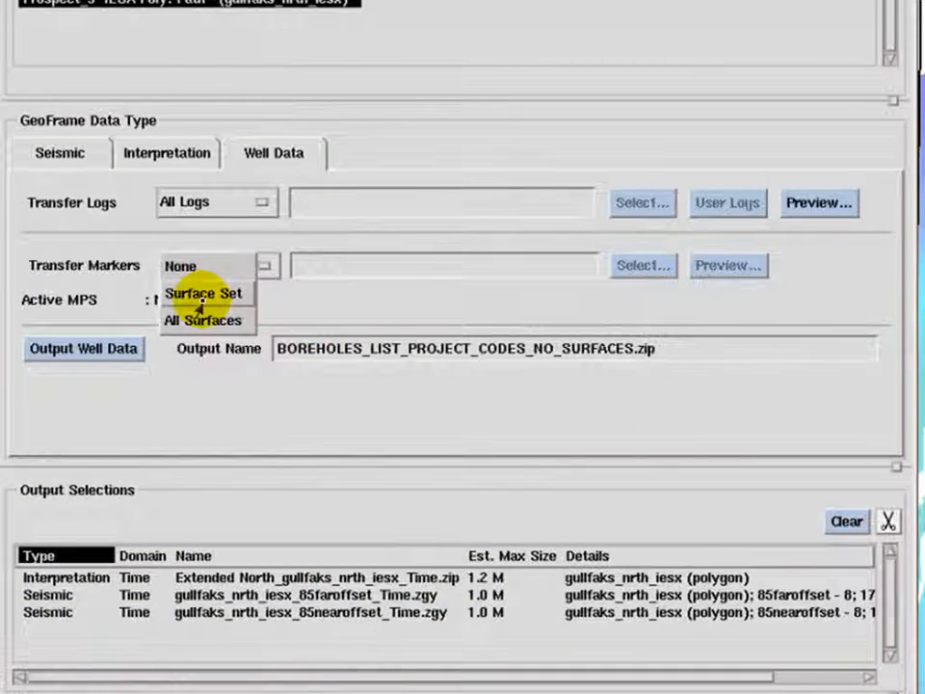
left_click(201, 298)
left_click(623, 278)
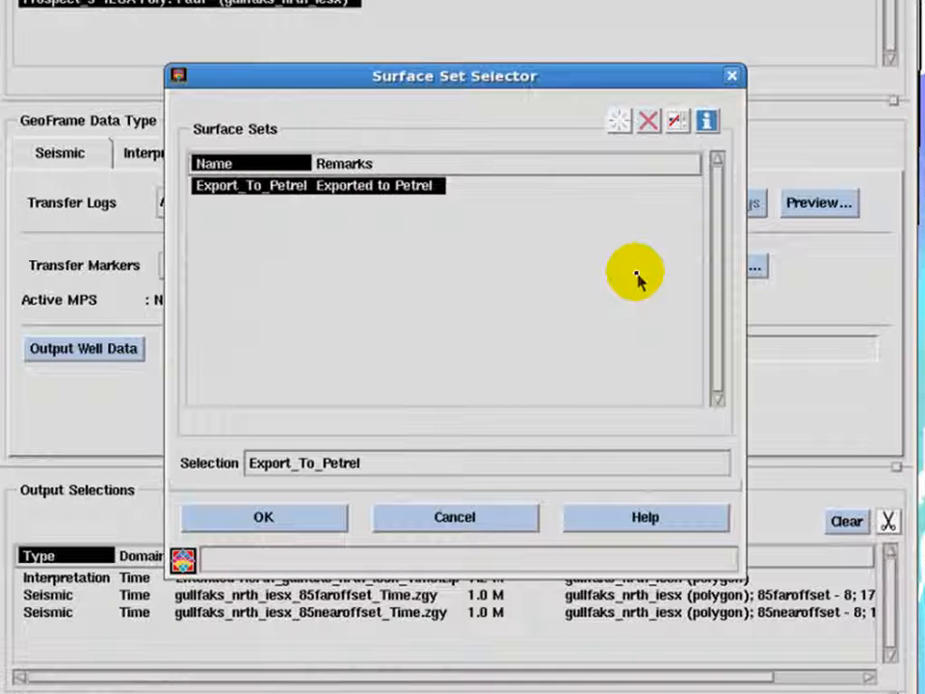
left_click(495, 526)
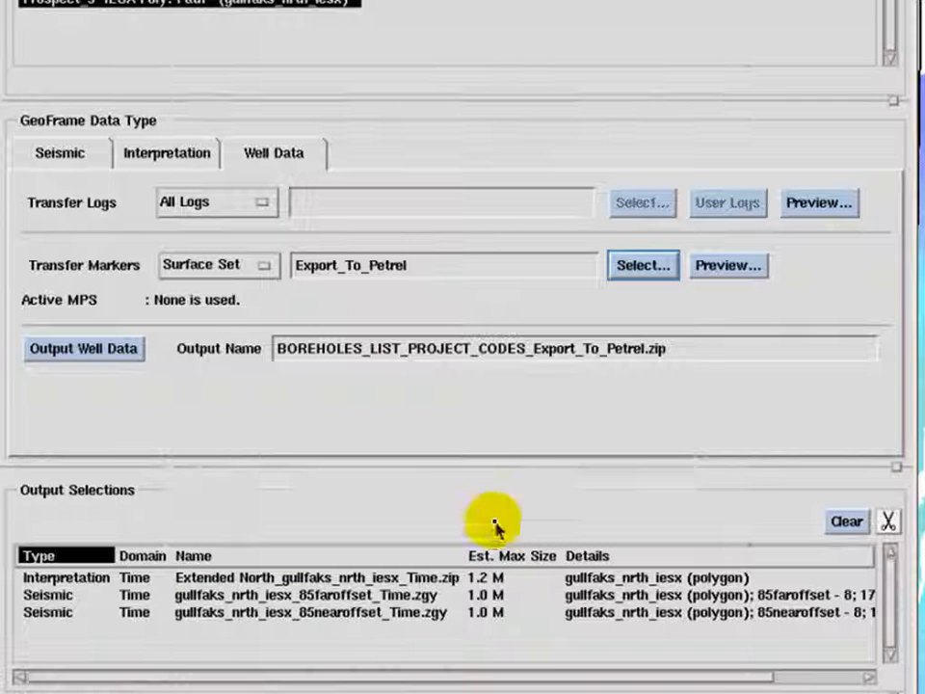
Set the well marker transfer to All Surfaces, preview the project markers, and close the preview
left_click(204, 270)
left_click(201, 301)
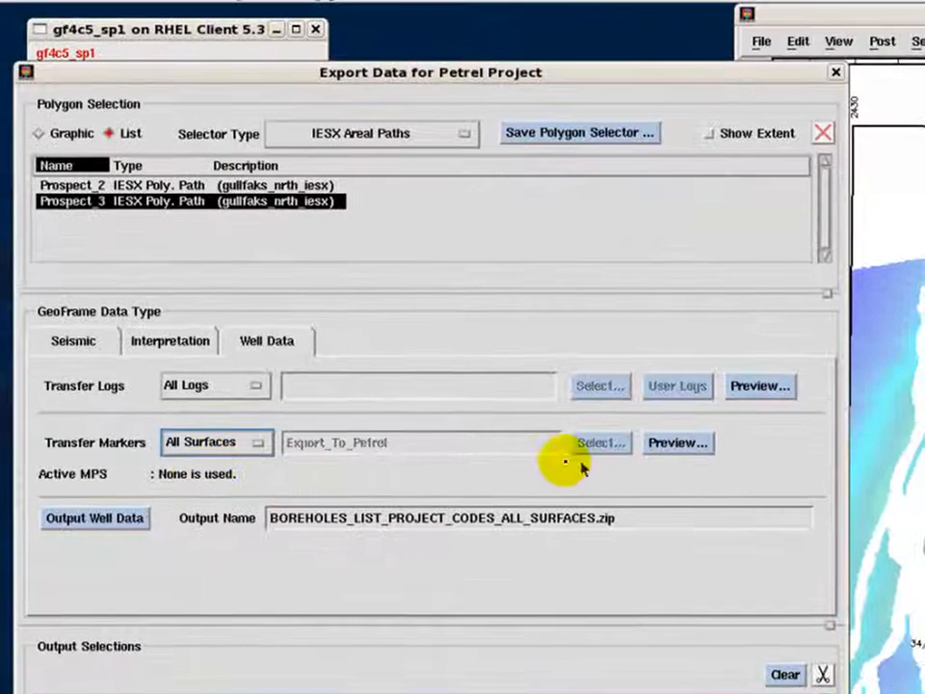
left_click(676, 447)
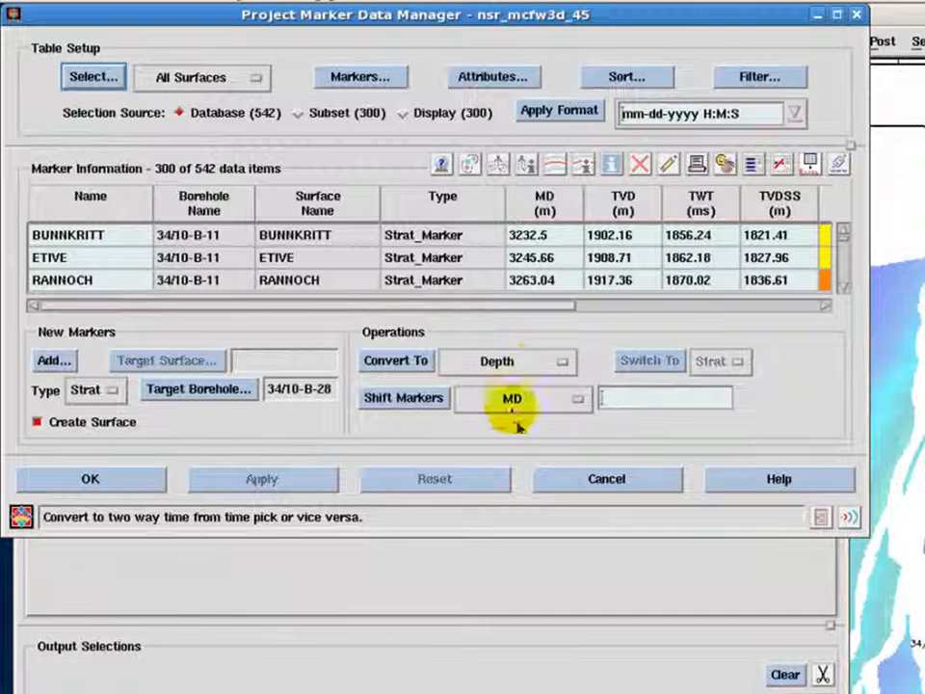
left_click(554, 489)
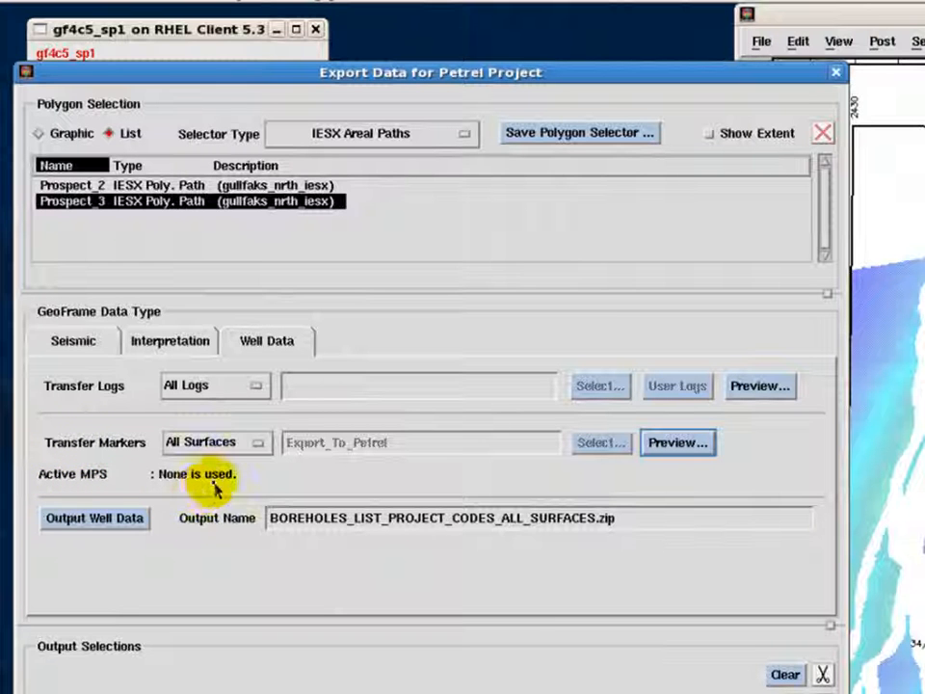
Add well data with LCPS Petrophysical logs and the Export_To_Petrel surface set markers to the output, and run the export
left_click(210, 387)
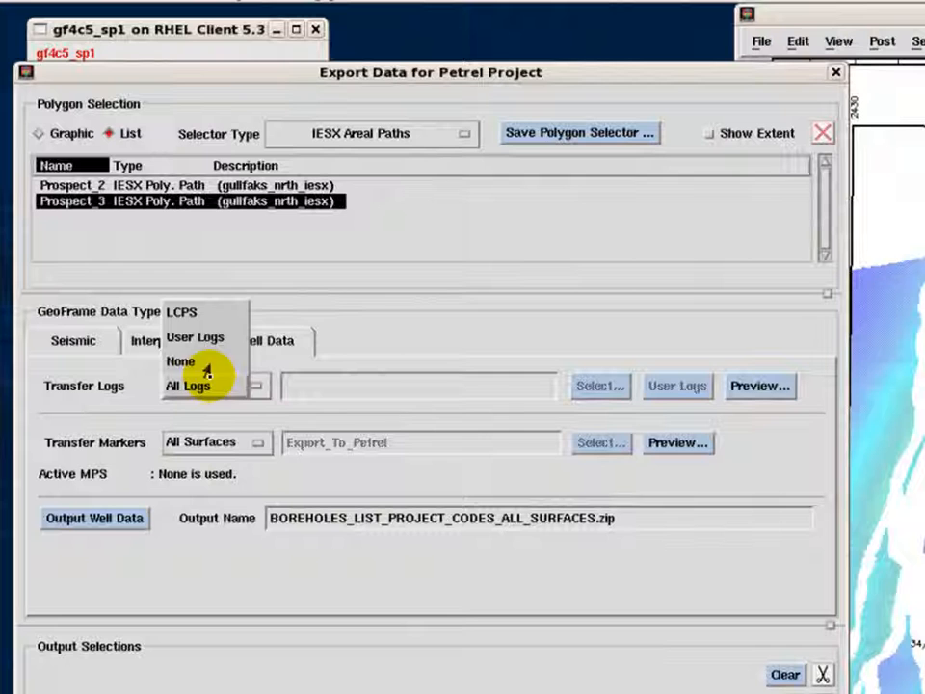
left_click(205, 314)
left_click(210, 443)
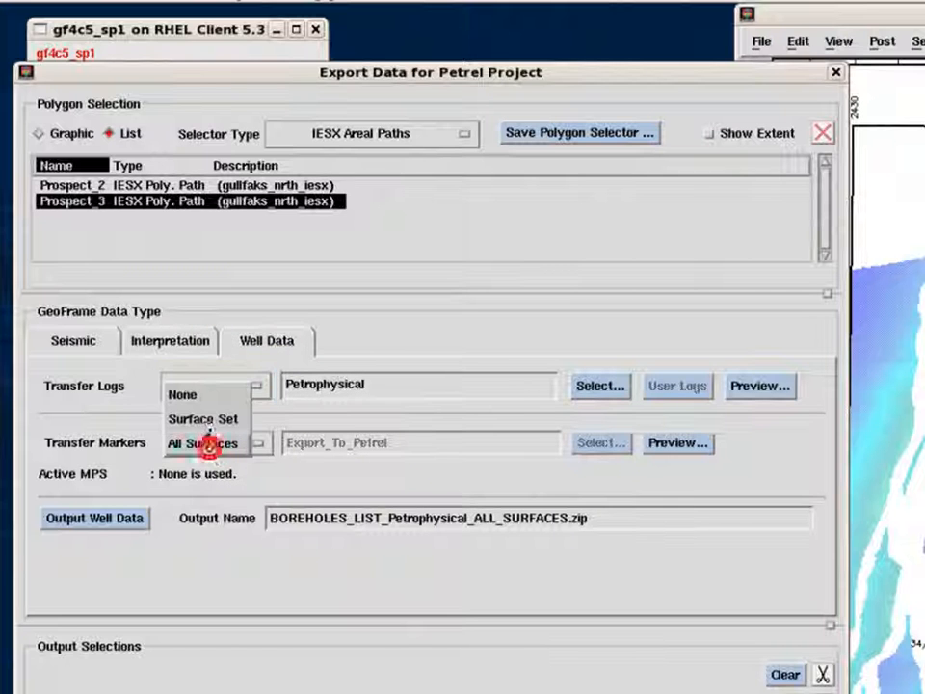
left_click(205, 420)
left_click(104, 521)
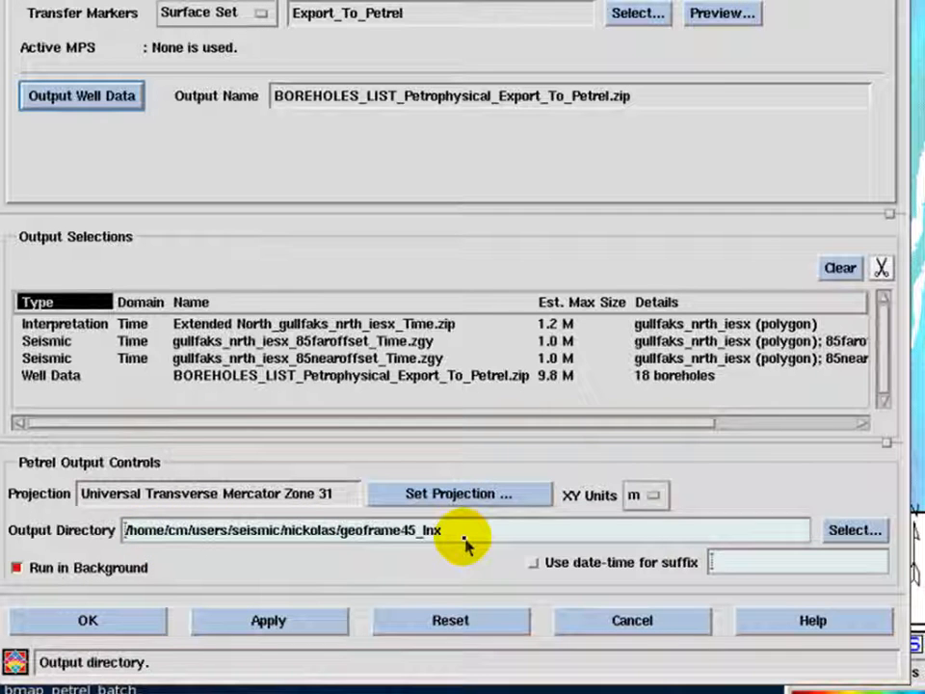
left_click(227, 628)
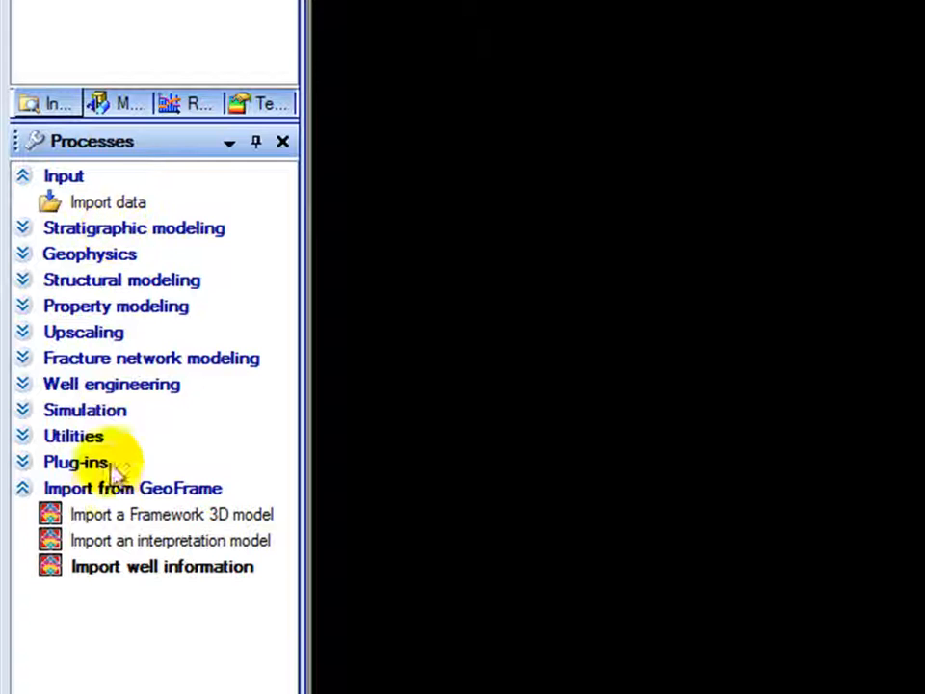
In Petrel, import the GeoFrame well information from BOREHOLES_LIST_Petrophysical_Export_To_Petrel.zip in the GP5Testing folder and dismiss the message log
left_click(21, 489)
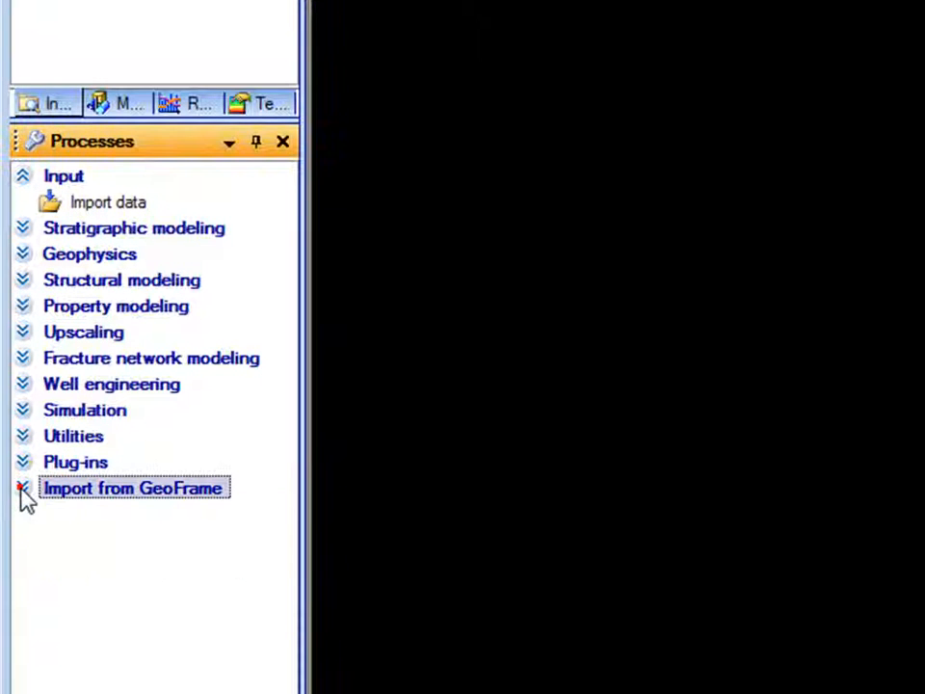
left_click(64, 494)
double_click(85, 566)
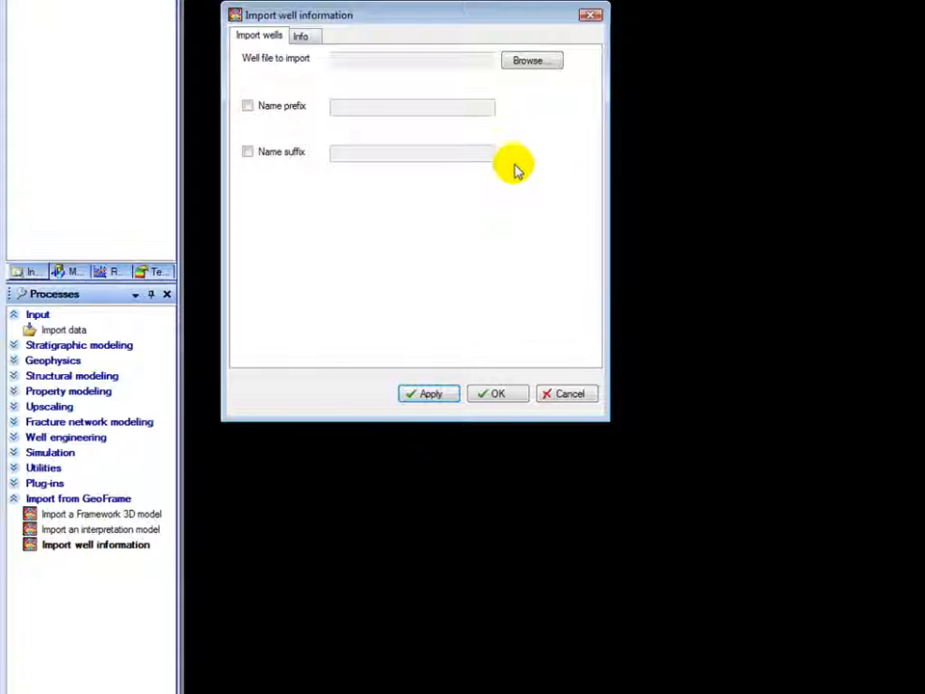
left_click(526, 62)
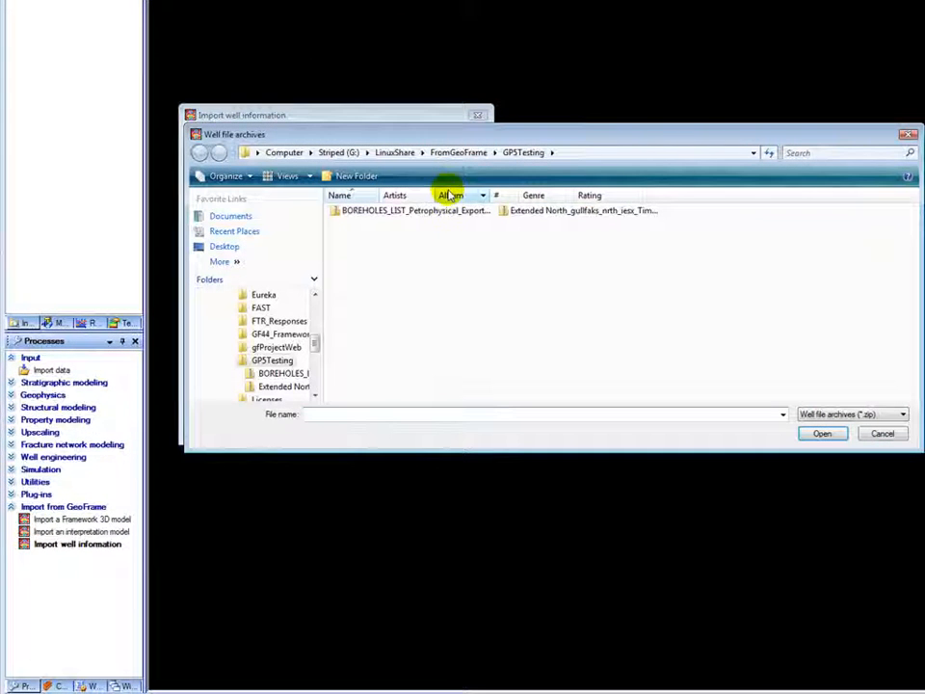
left_click(419, 214)
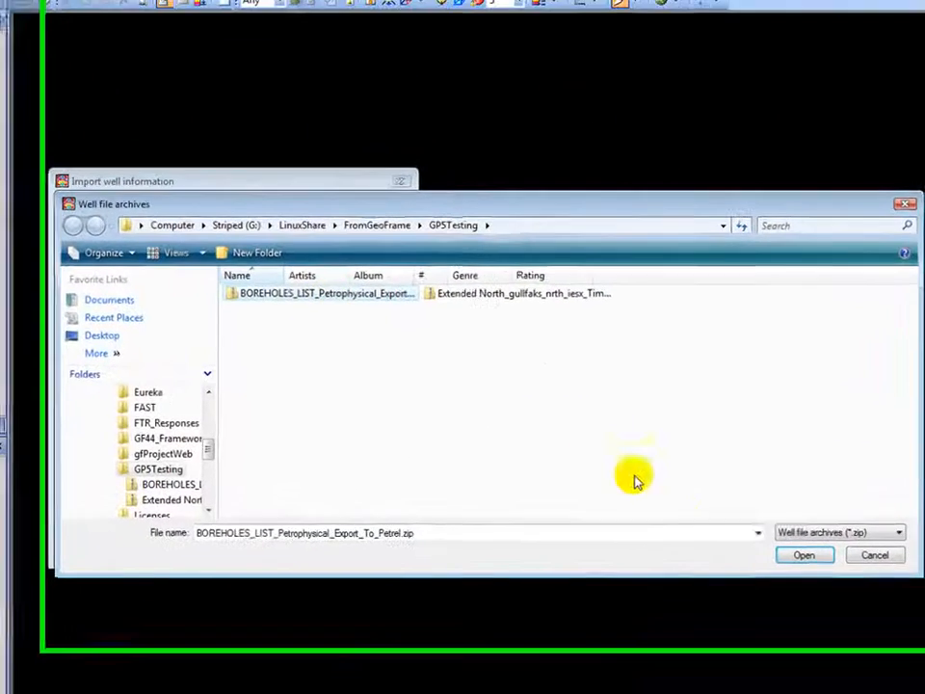
left_click(796, 600)
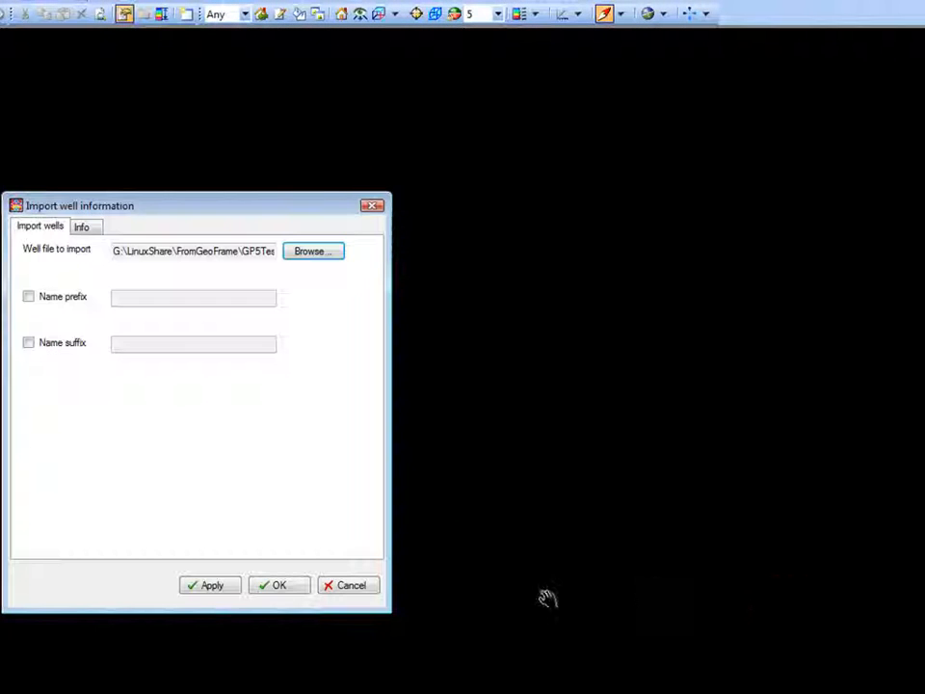
left_click(270, 585)
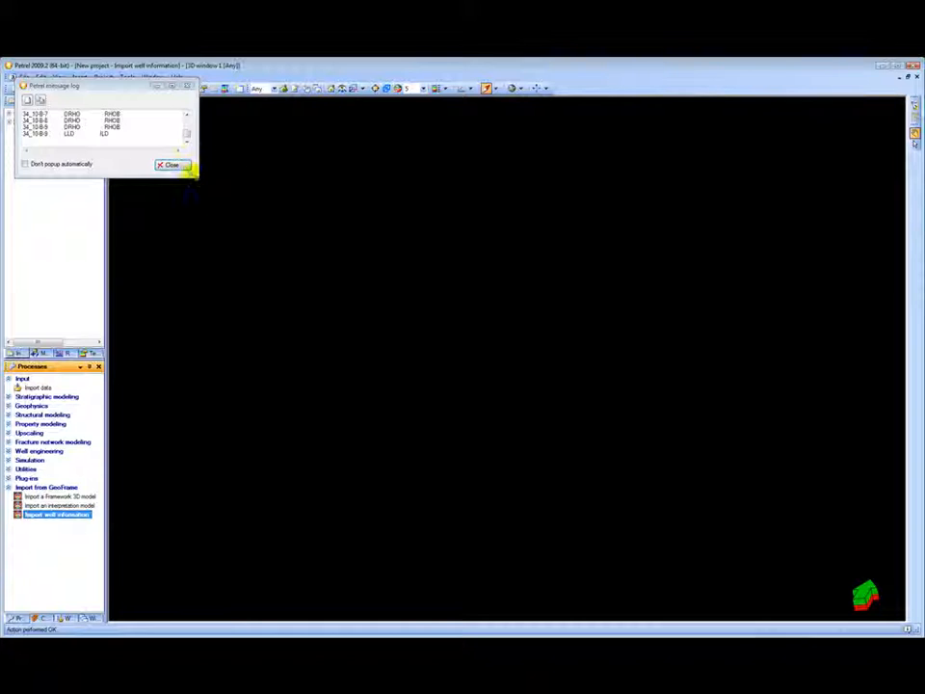
left_click(183, 166)
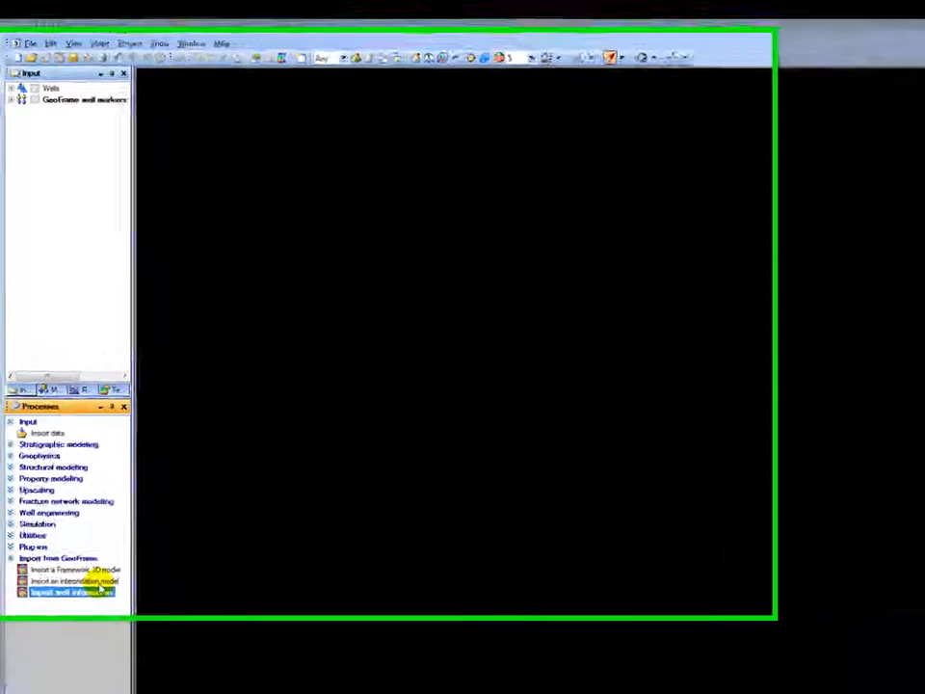
Import gullfaks_nrth_iesx_85faroffset_Time.zgy and gullfaks_nrth_iesx_85nearoffset_Time.zgy into the input tree, accepting the default vintage and the input settings for both
right_click(63, 164)
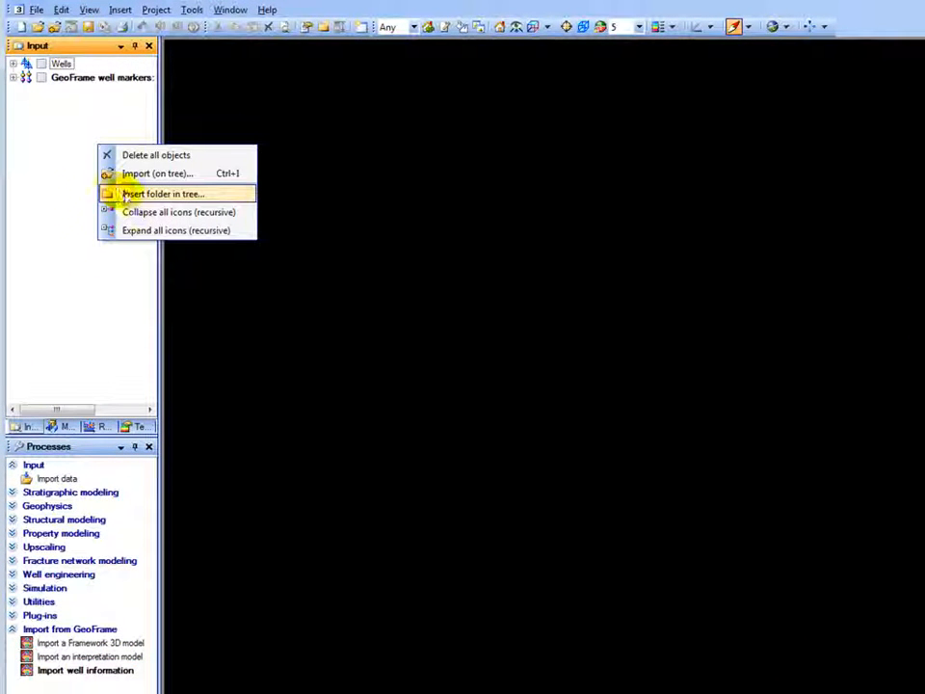
left_click(126, 173)
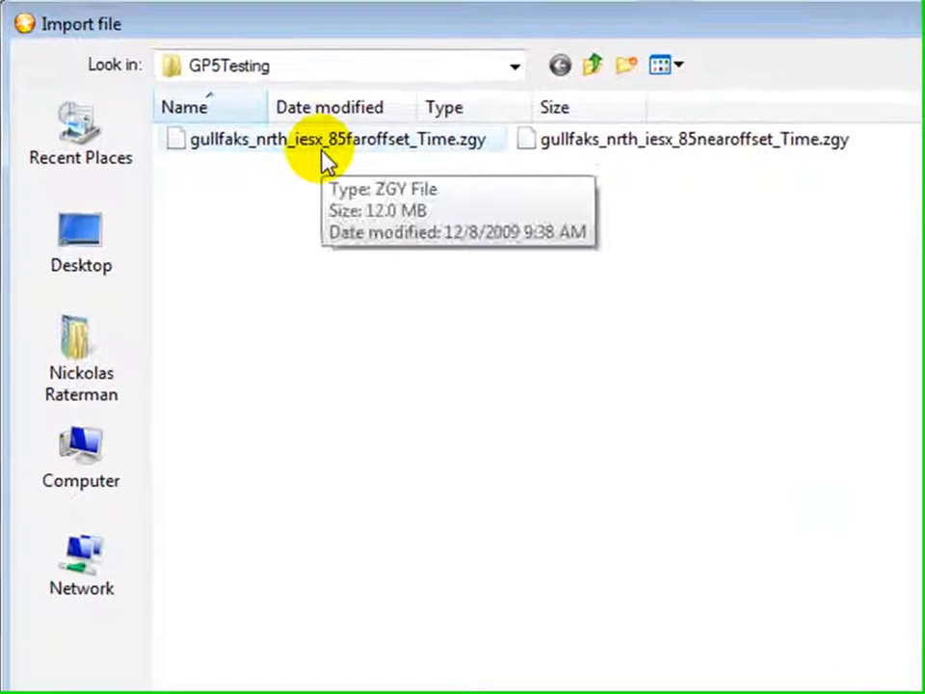
left_click(326, 156)
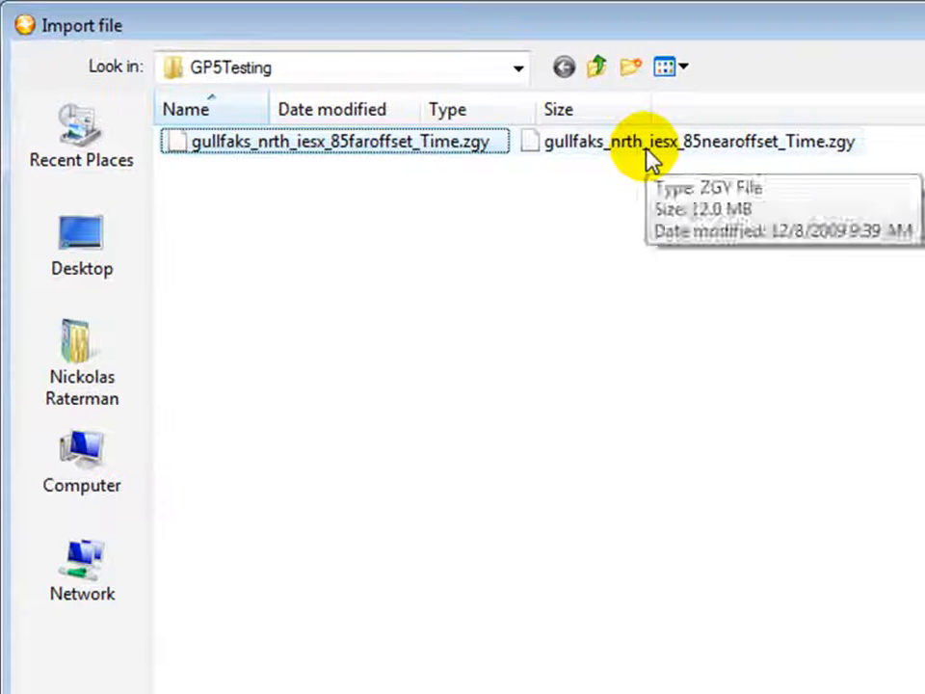
left_click(648, 158, "ctrl")
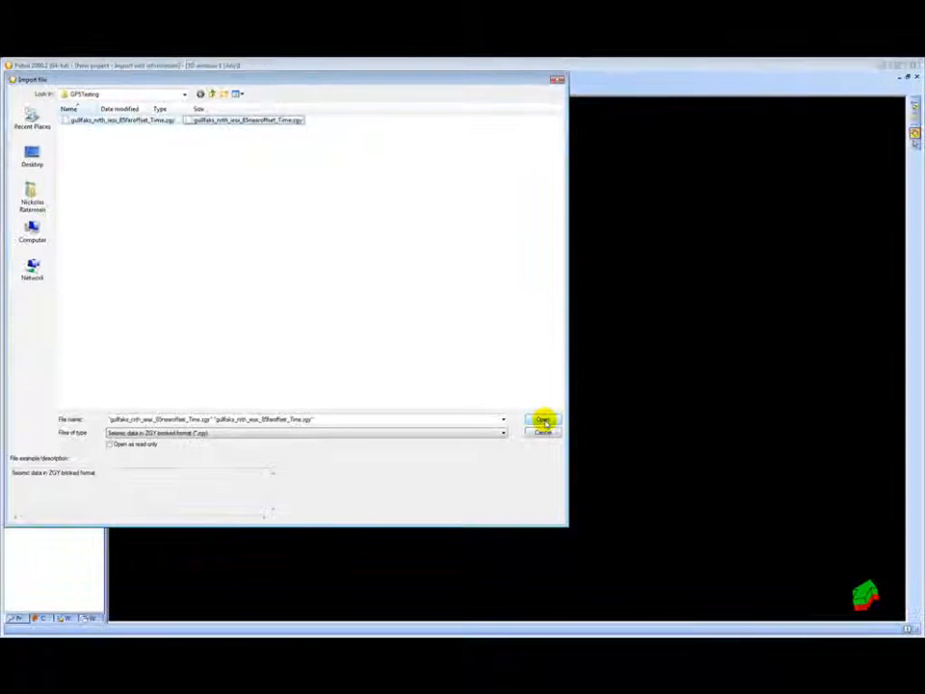
left_click(543, 421)
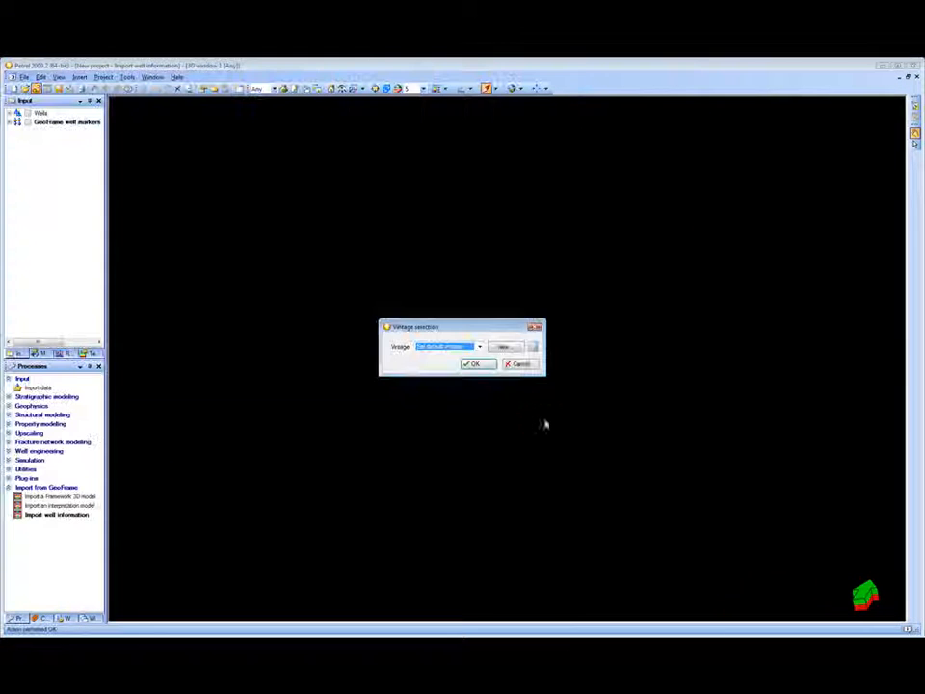
left_click(476, 363)
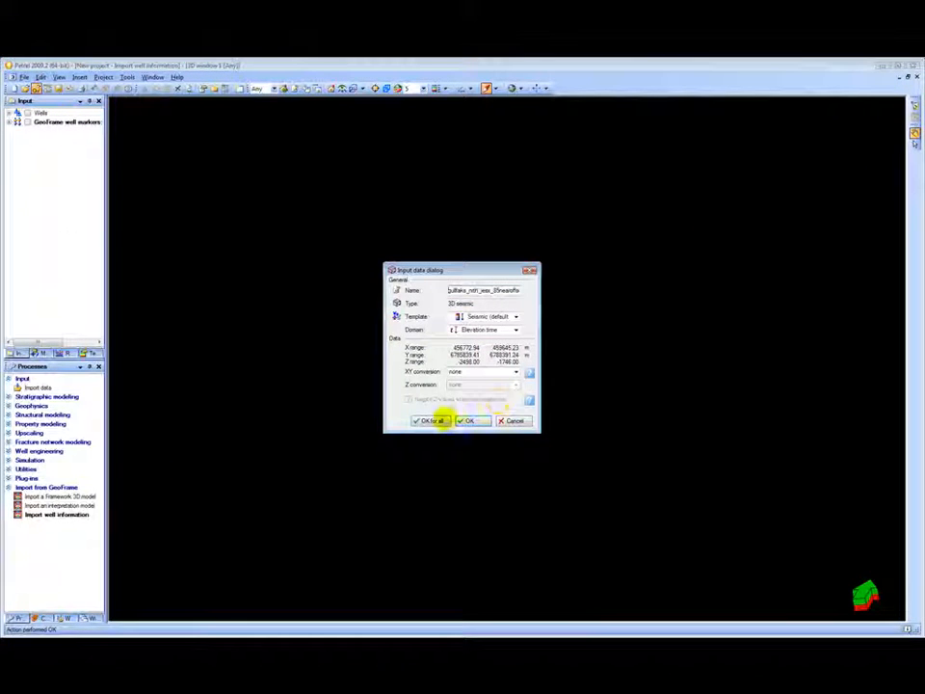
left_click(440, 421)
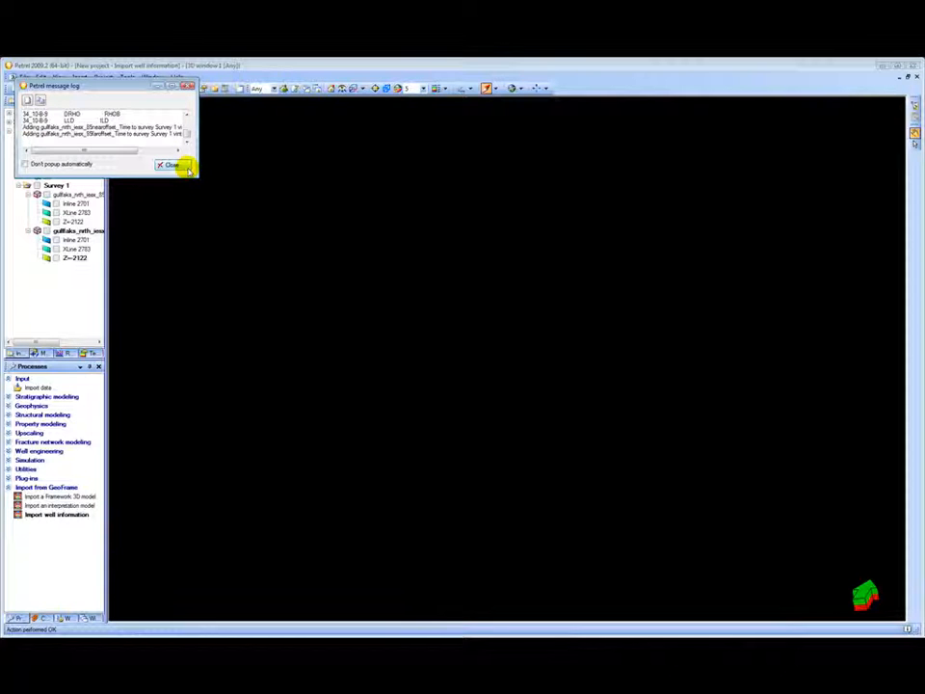
left_click(183, 166)
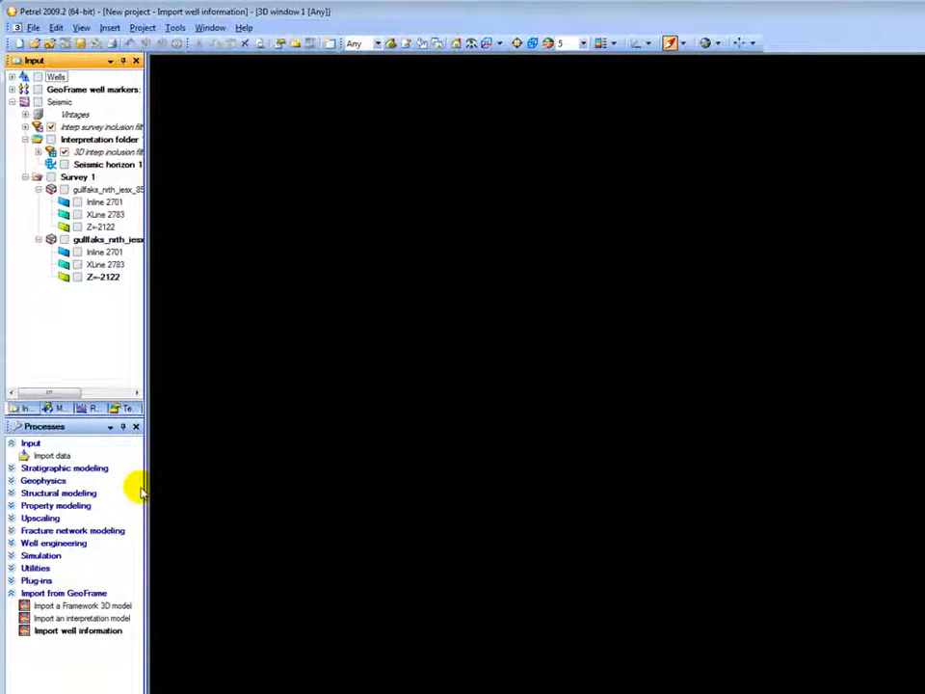
Import the GeoFrame interpretation model Extended North_gullfaks_nrth_iesx_Time.zip with Survey 1 as its seismic survey
double_click(96, 618)
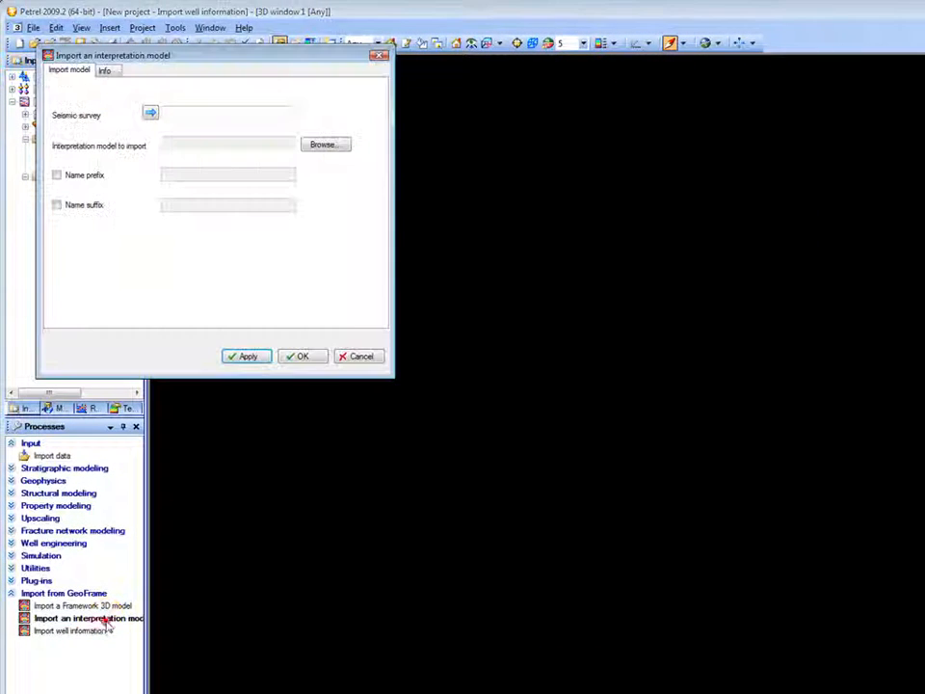
left_click_drag(154, 62, 293, 96)
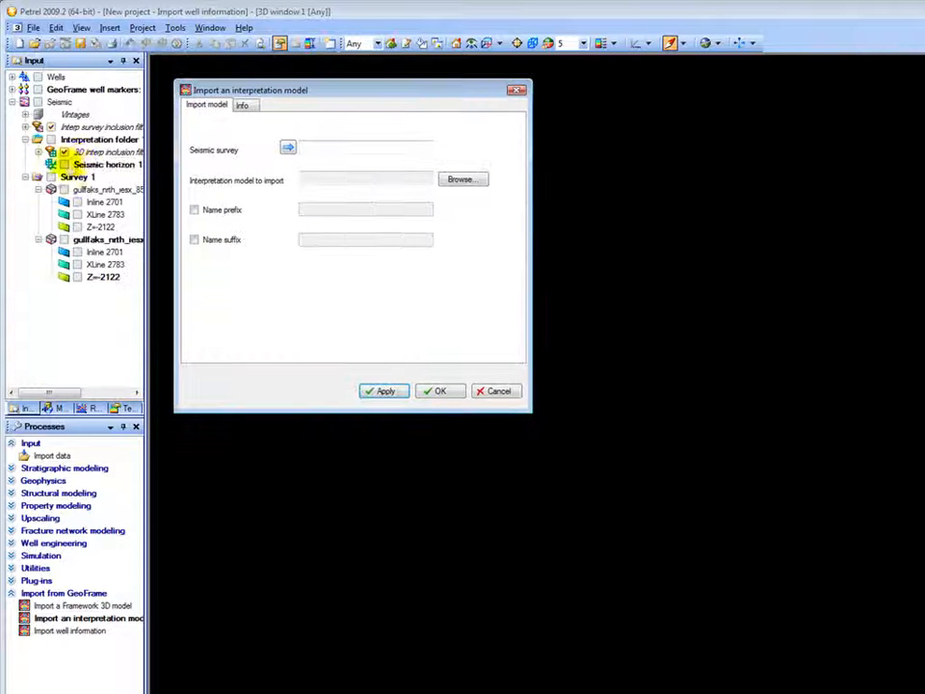
left_click(75, 178)
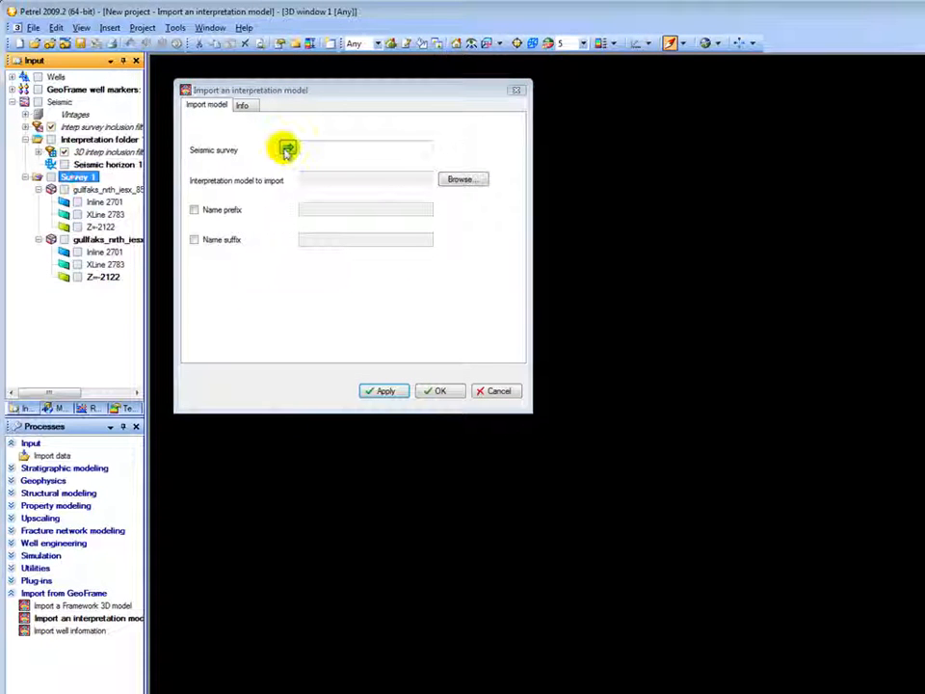
left_click(287, 149)
left_click(471, 183)
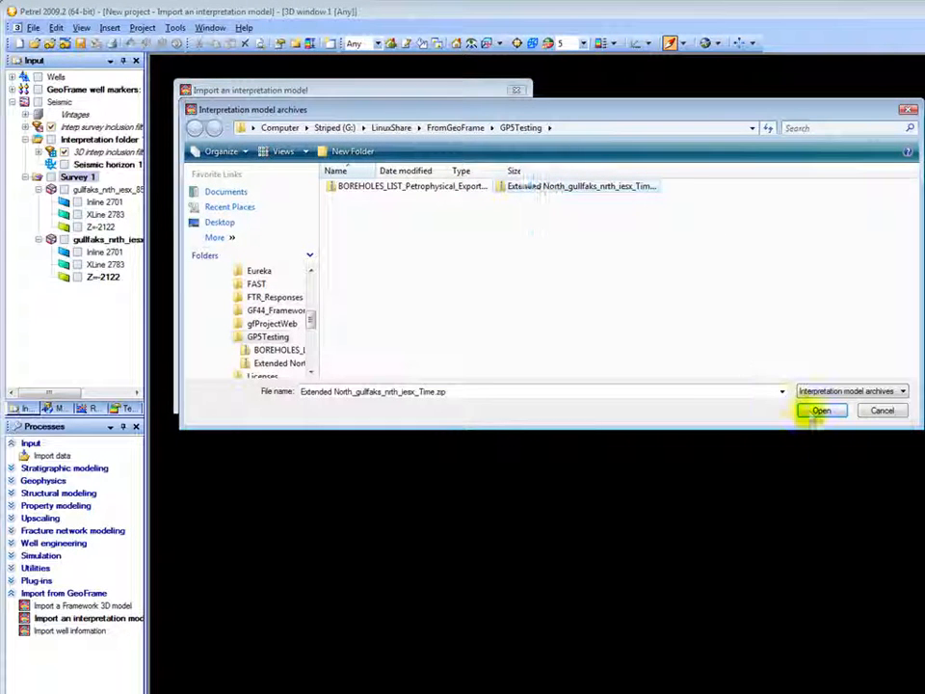
left_click(821, 411)
left_click(436, 390)
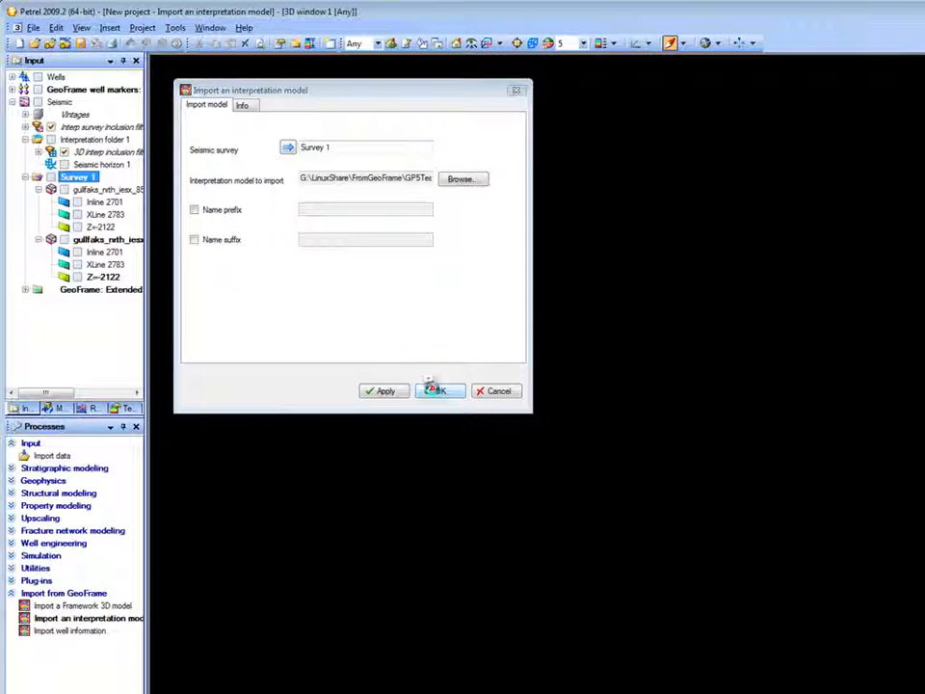
Display Survey 1, the imported GeoFrame interpretation and the wells in the 3D window
left_click(38, 178)
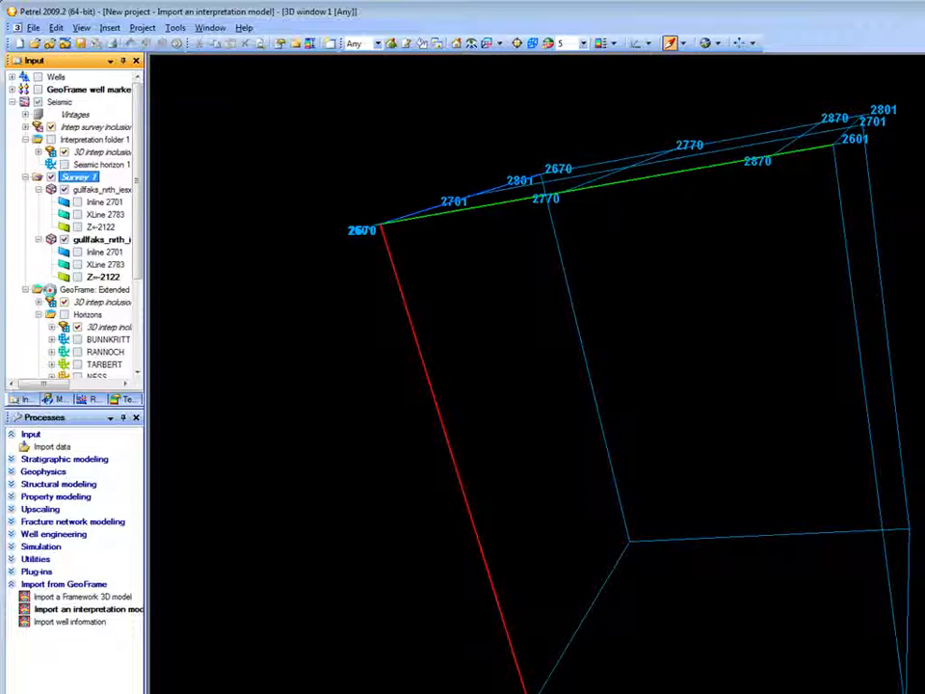
left_click(50, 290)
left_click(37, 77)
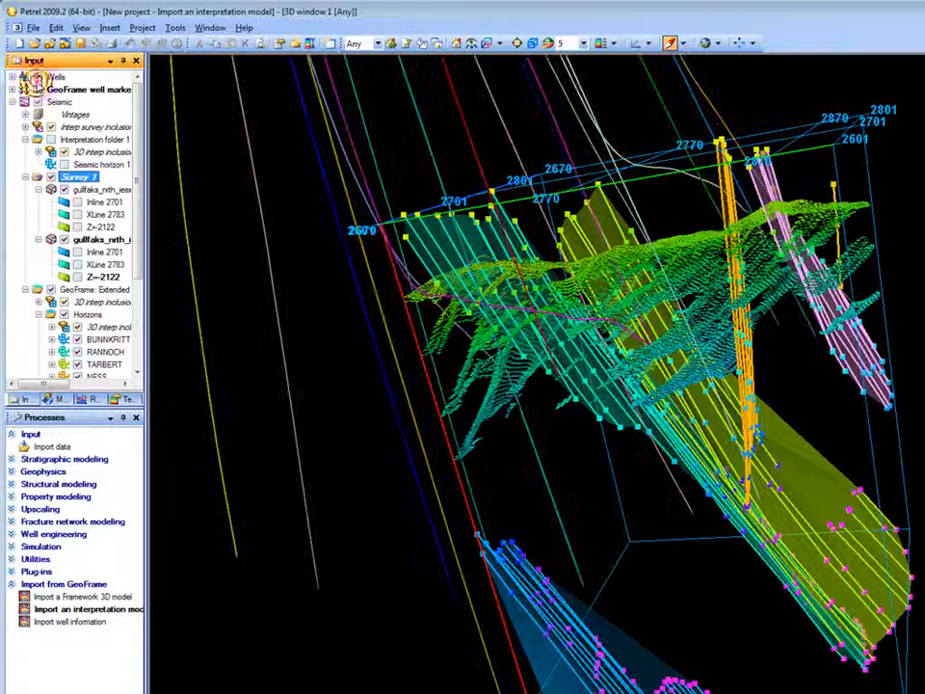